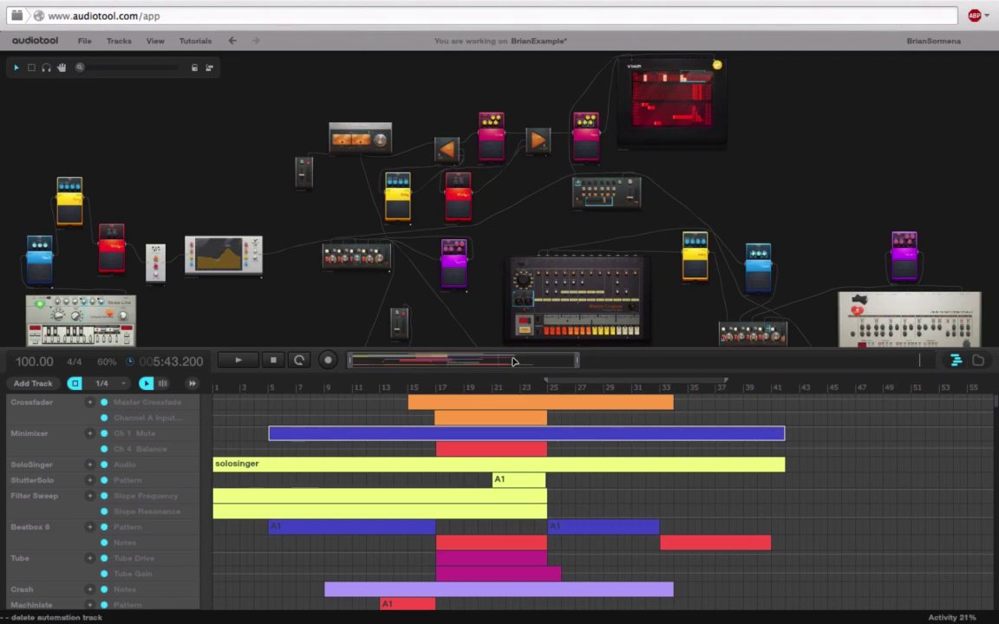
Shorten the song by moving its end marker back to bar 48 on the timeline.
left_click_drag(577, 360, 536, 359)
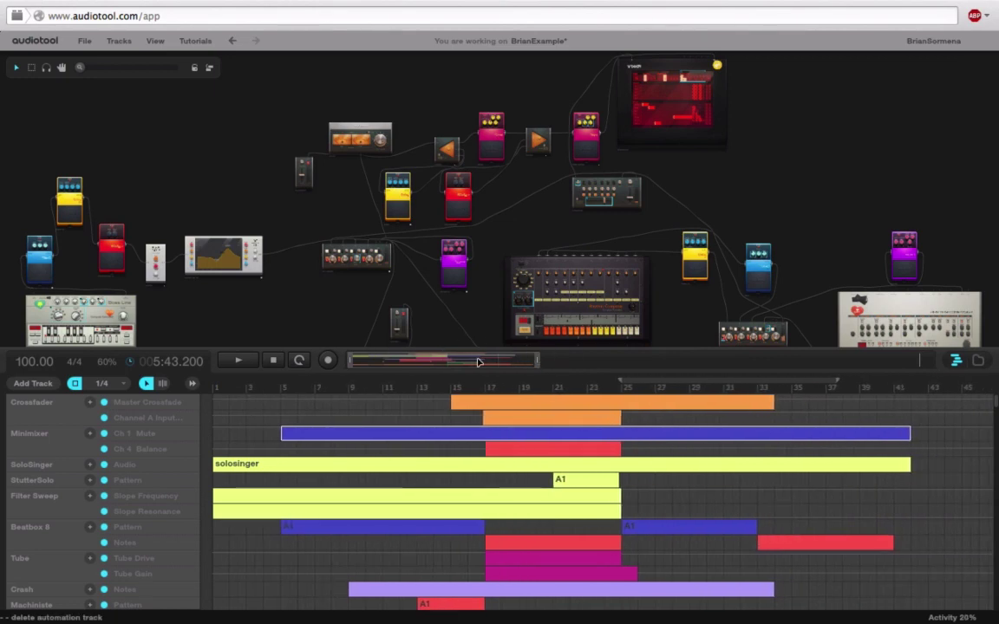
left_click_drag(478, 361, 861, 360)
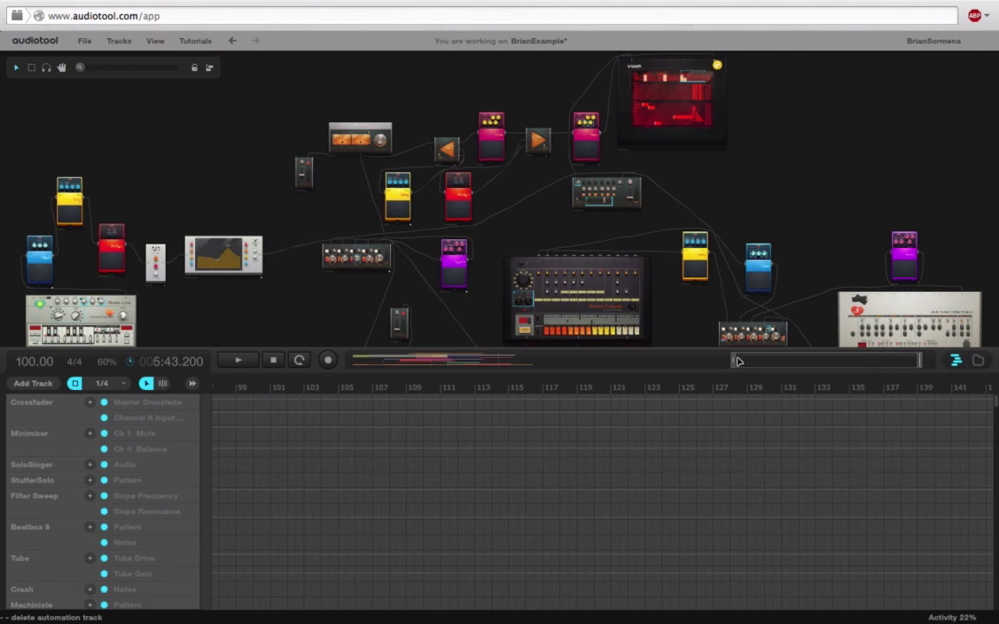
left_click_drag(738, 360, 328, 360)
left_click(547, 361)
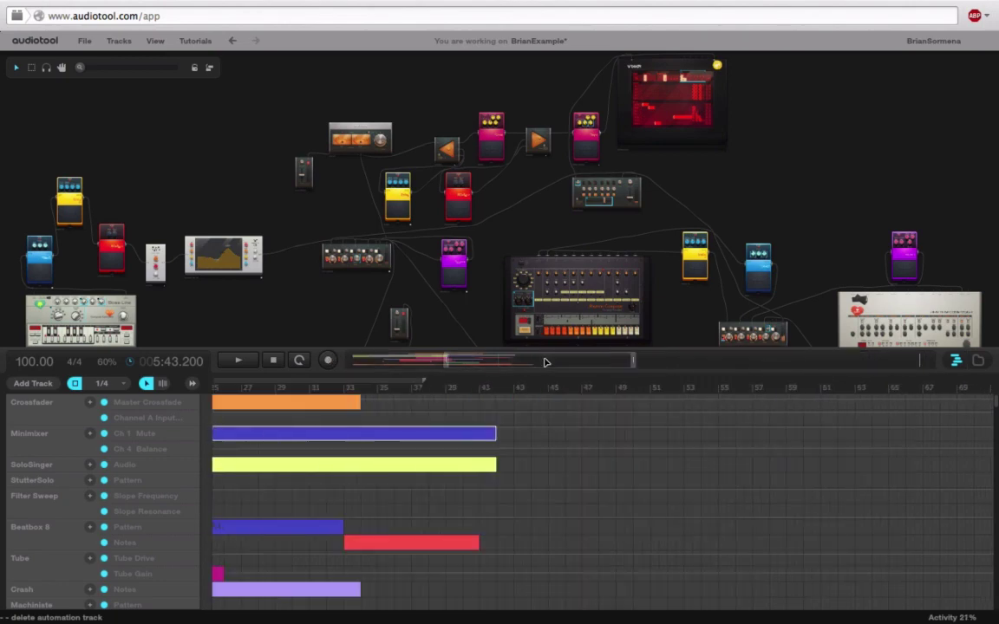
mouse_move(642, 360)
left_mouse_down()
mouse_move(990, 379)
mouse_move(347, 374)
left_mouse_up()
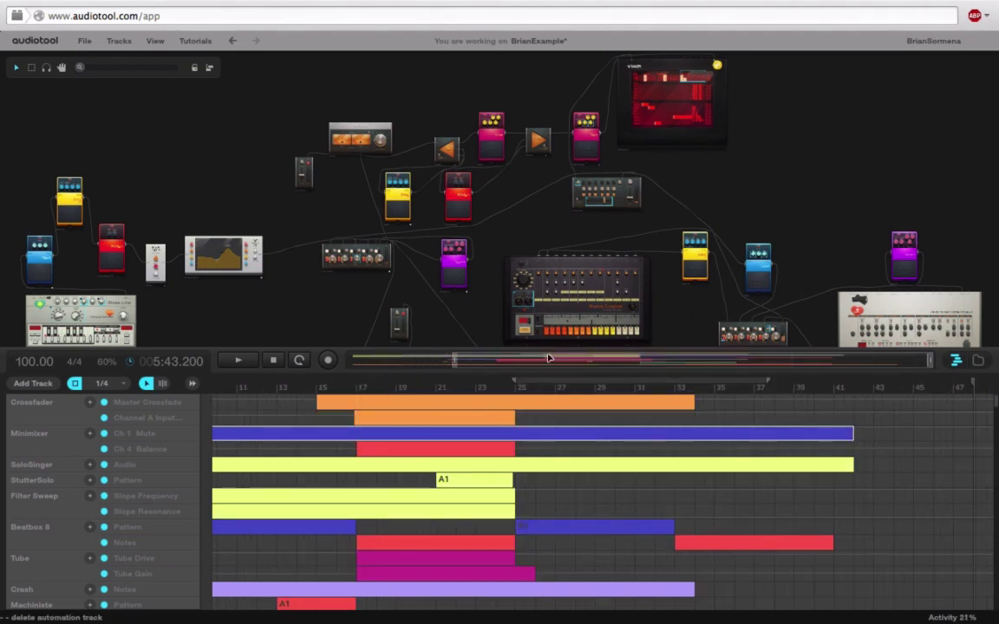
left_click_drag(551, 358, 420, 330)
left_click_drag(822, 361, 943, 350)
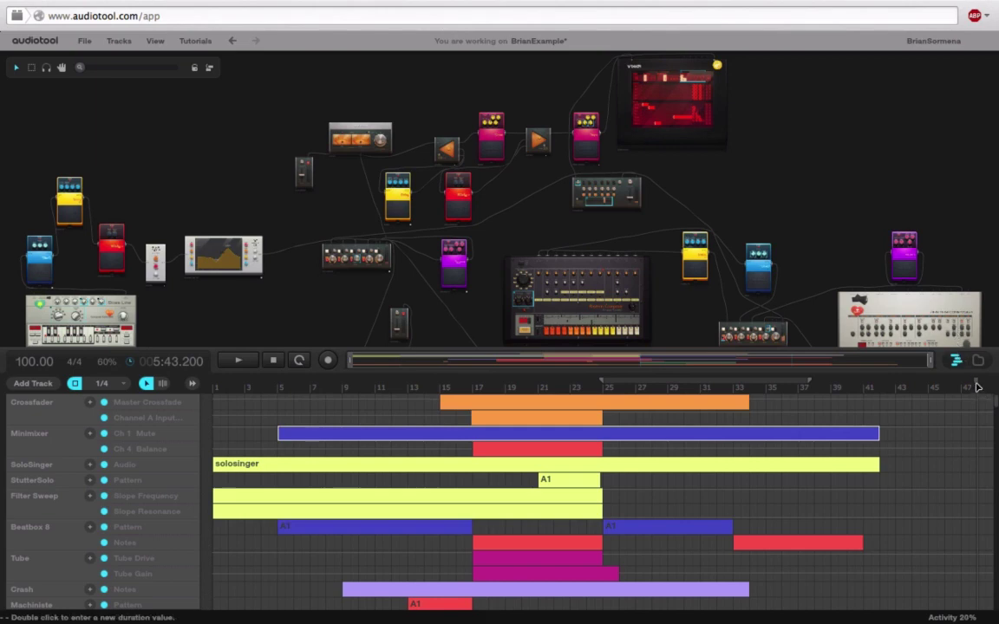
Move the song's end marker back to bar 44, just past the last regions.
mouse_move(976, 384)
left_mouse_down()
mouse_move(997, 388)
mouse_move(962, 388)
left_mouse_up()
left_click_drag(352, 362, 595, 360)
mouse_move(966, 387)
left_mouse_down()
mouse_move(997, 391)
mouse_move(625, 390)
mouse_move(958, 387)
left_mouse_up()
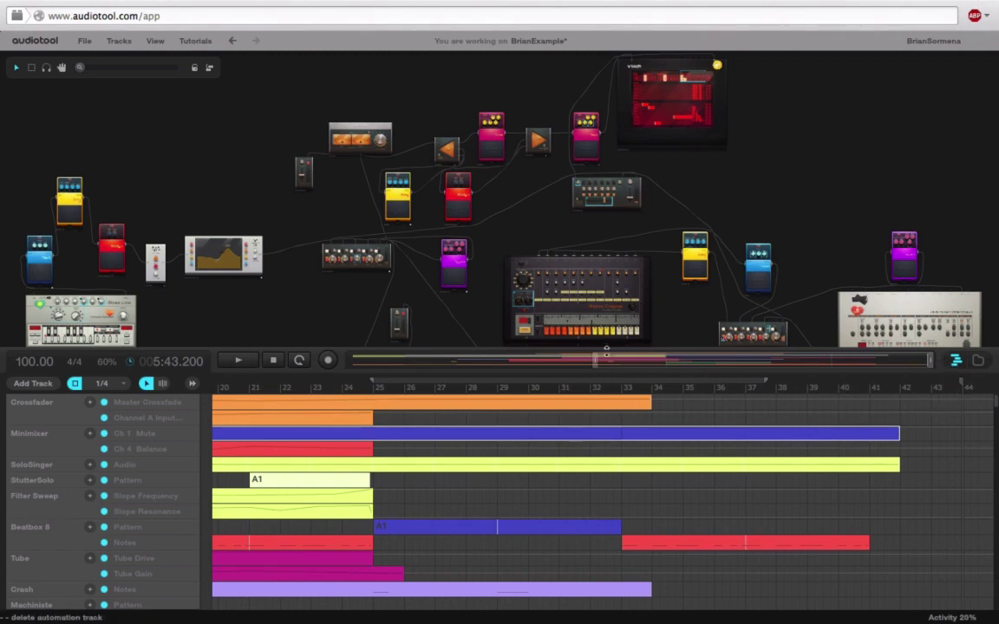
left_click_drag(606, 350, 324, 332)
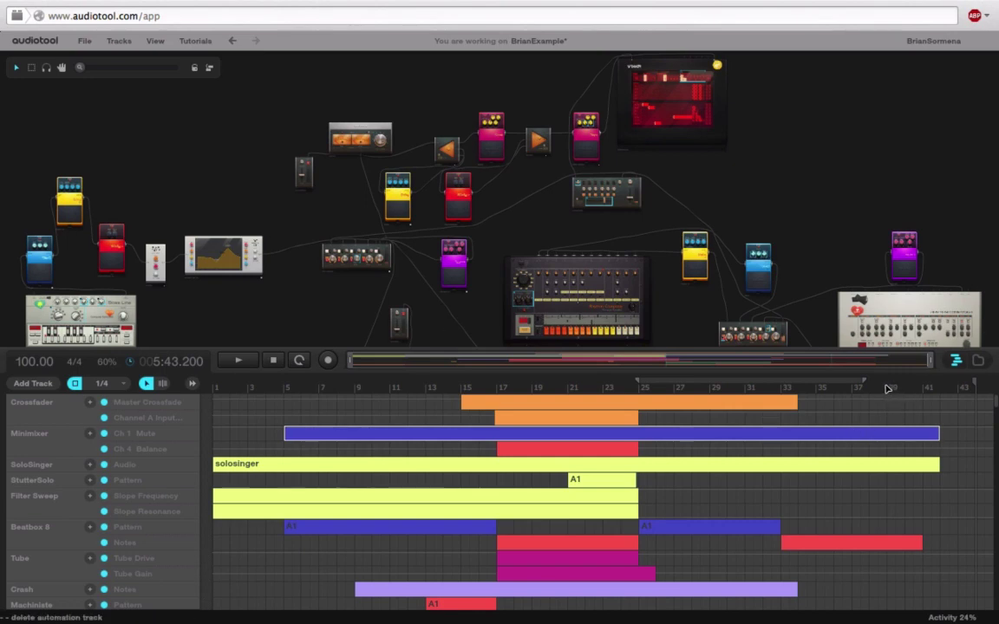
Play the song from bar 37 and extend its end marker to about bar 48.5.
left_click(855, 389)
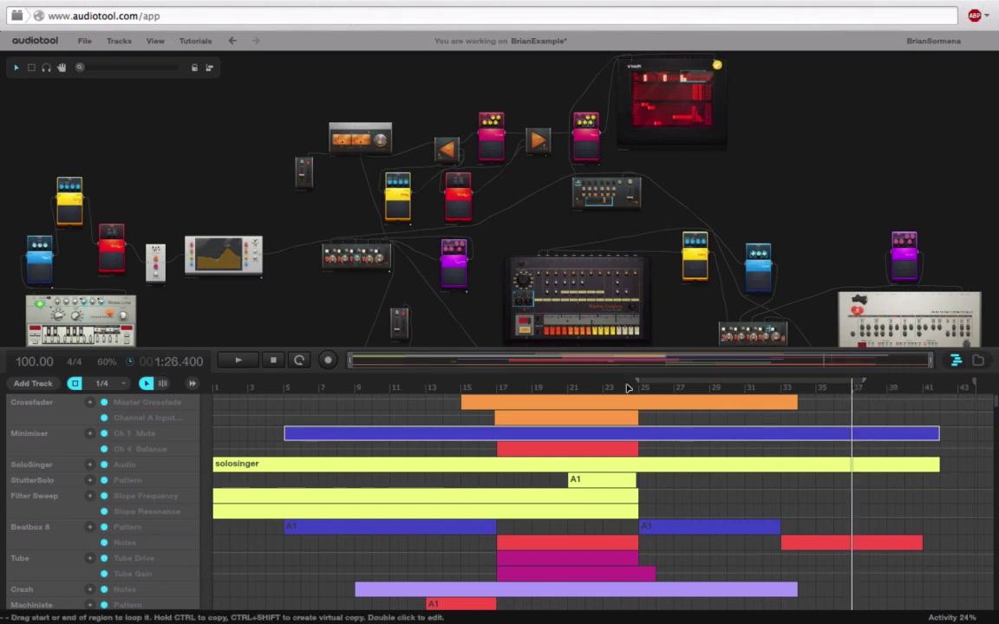
left_click_drag(364, 361, 680, 363)
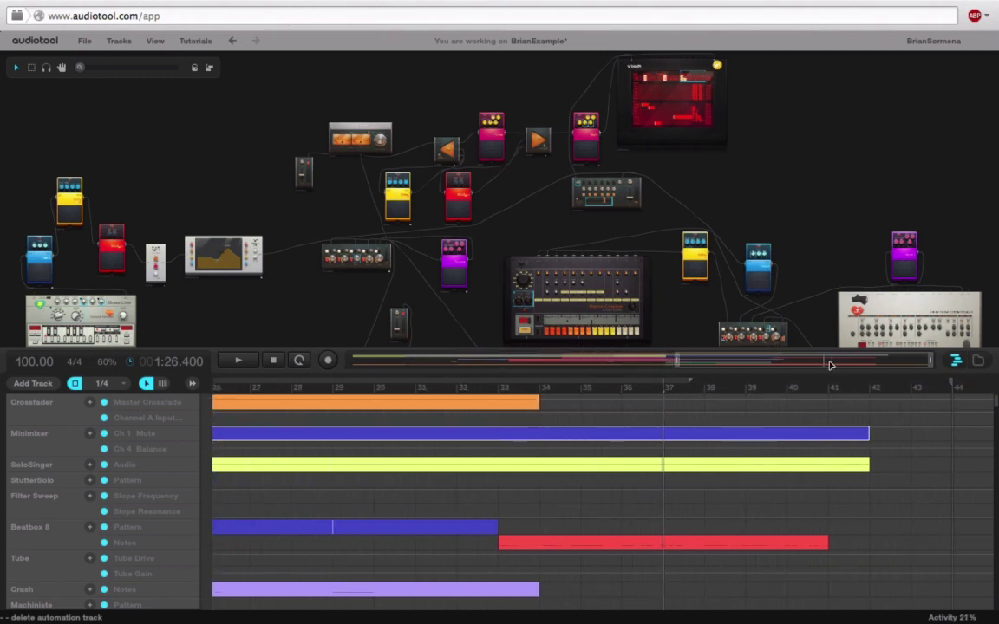
key("space")
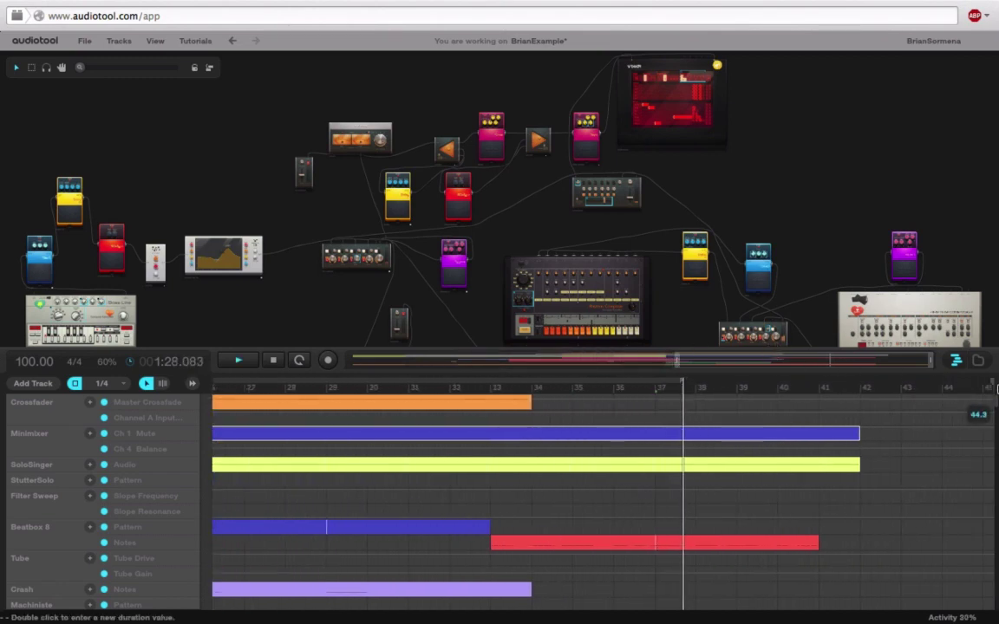
left_click_drag(997, 390, 995, 390)
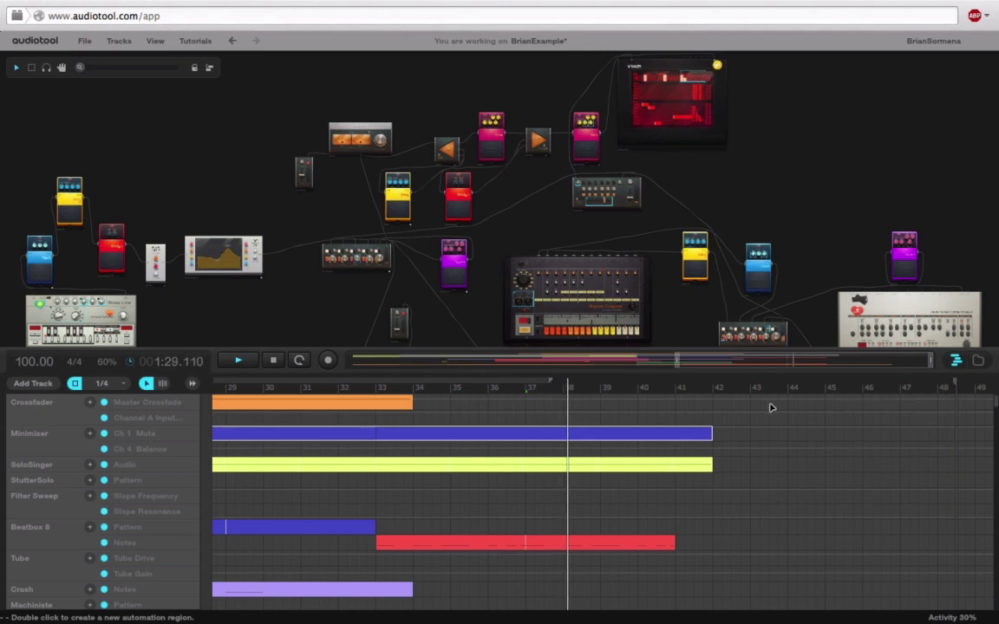
Set the timeline's snap resolution to 1/32.
left_click(126, 389)
left_click(114, 473)
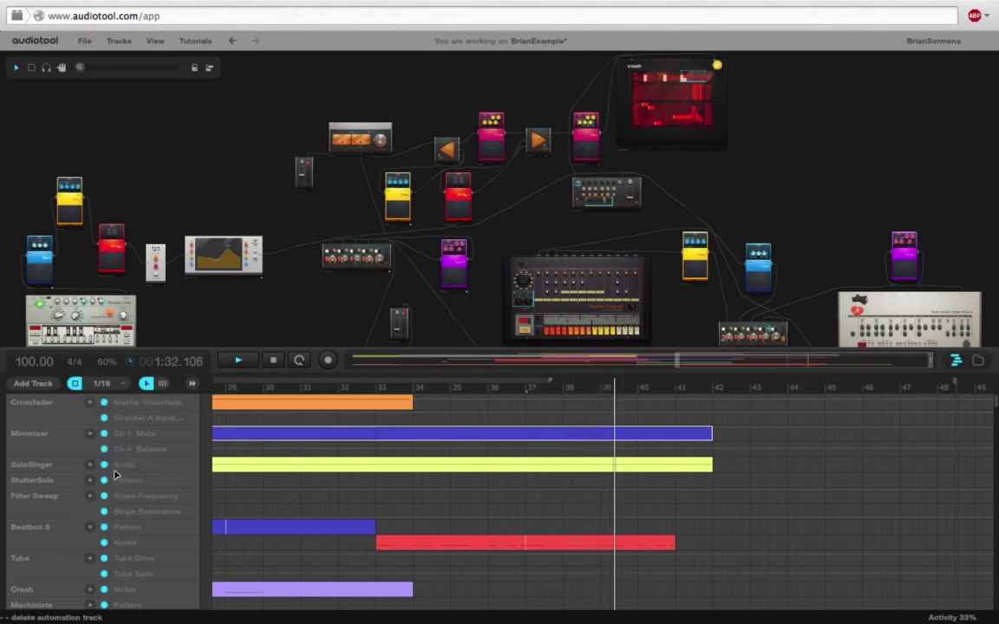
left_click(102, 383)
left_click(121, 500)
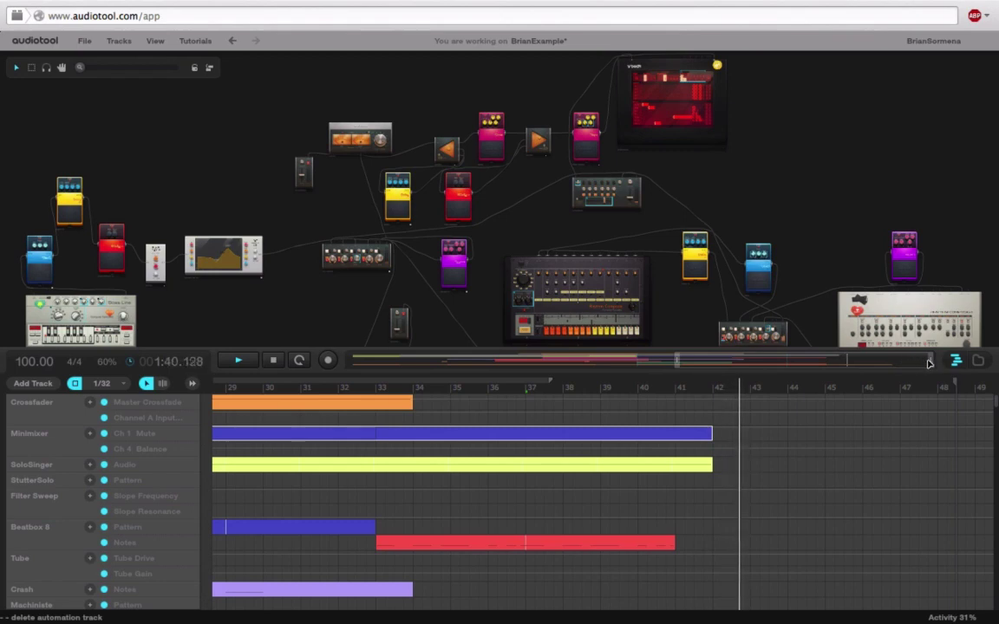
Move the song's end marker to about bar 45.5, stop playback and place the playhead just before the marker.
left_click_drag(929, 362, 901, 362)
left_click_drag(685, 364, 714, 364)
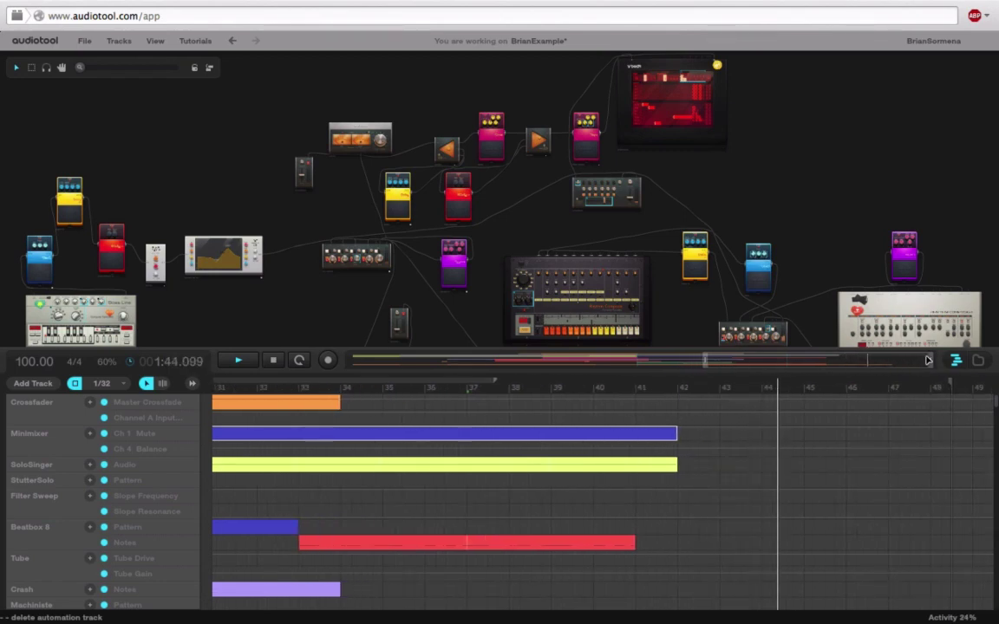
mouse_move(930, 360)
left_mouse_down()
mouse_move(907, 360)
mouse_move(917, 368)
mouse_move(900, 385)
mouse_move(807, 392)
left_mouse_up()
key("space")
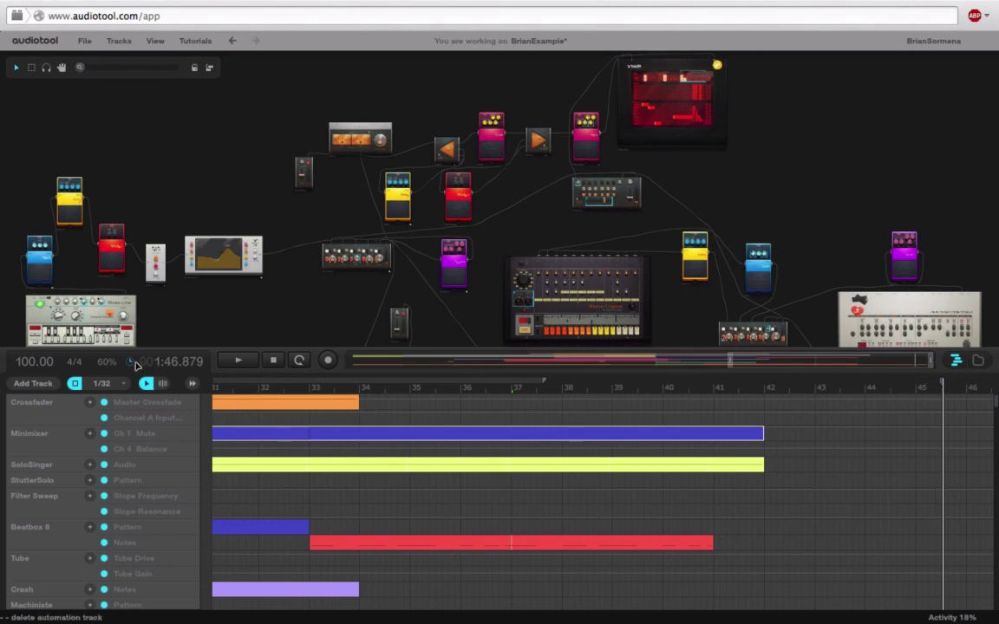
left_click(927, 387)
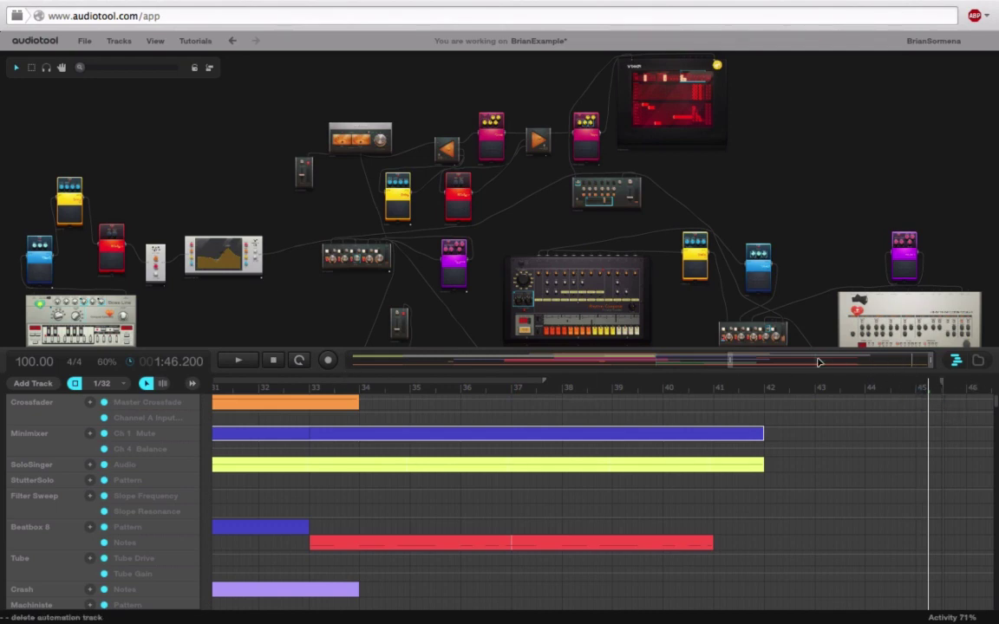
left_click_drag(729, 361, 291, 321)
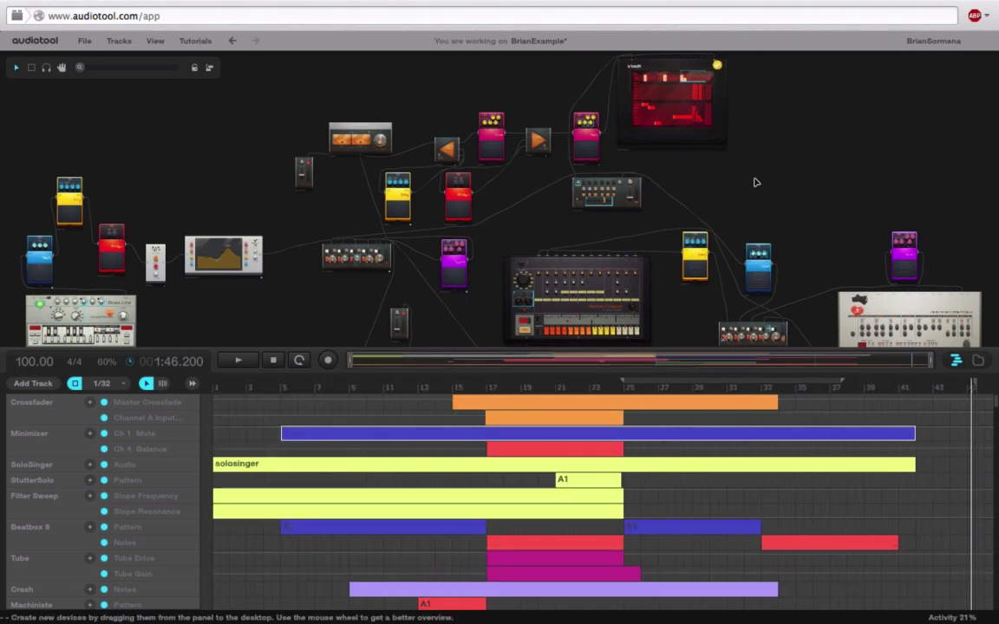
Locate the Master output device and switch its limiter on and back off.
left_click_drag(754, 183, 703, 78)
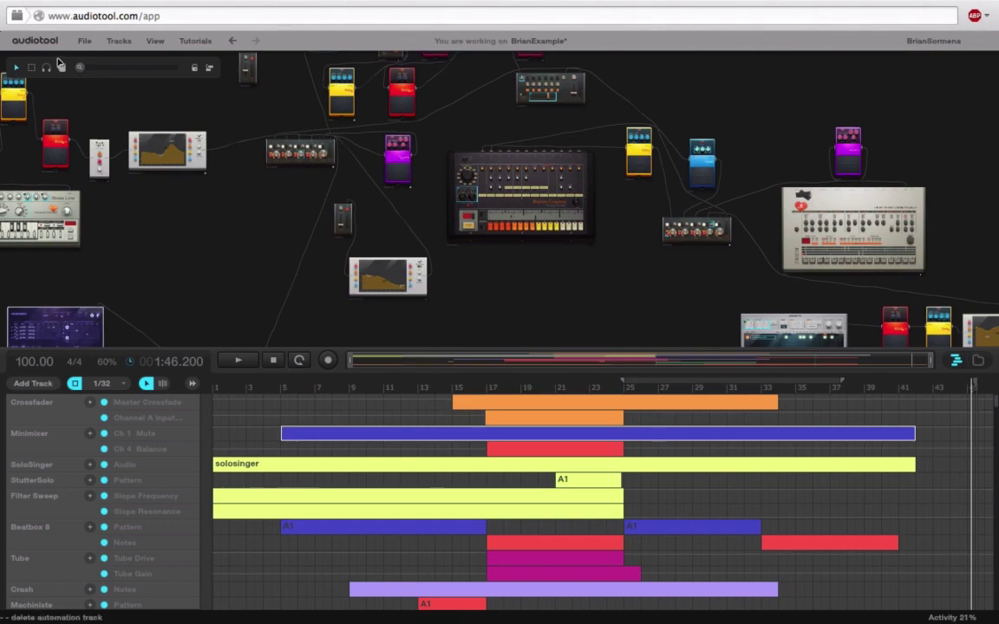
left_click_drag(79, 67, 95, 67)
left_click_drag(437, 90, 292, 297)
mouse_move(100, 73)
left_mouse_down()
mouse_move(133, 71)
mouse_move(96, 73)
left_mouse_up()
left_click_drag(291, 175, 500, 375)
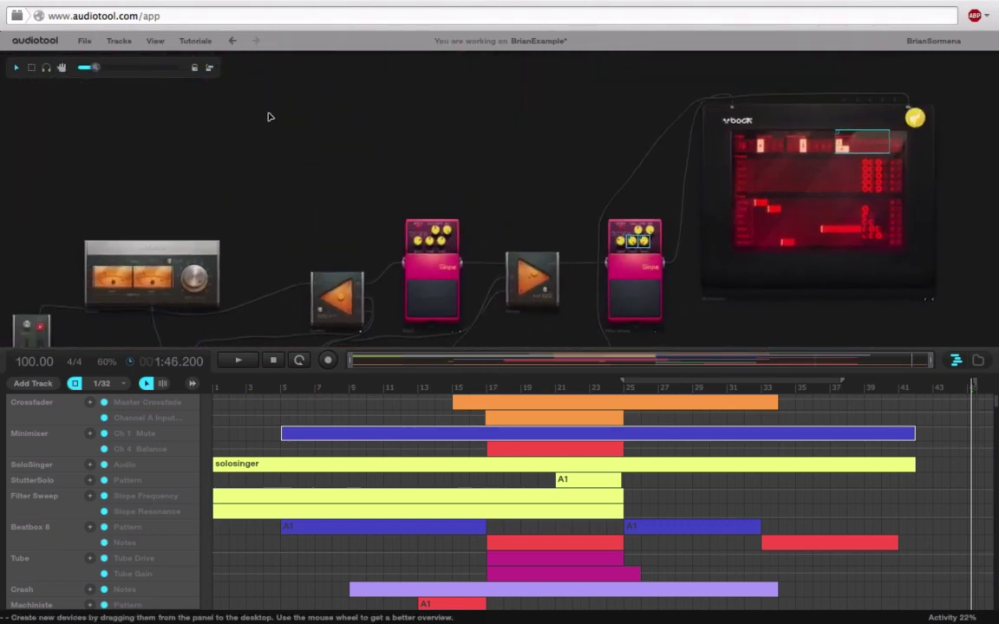
left_click_drag(235, 147, 362, 87)
left_click_drag(97, 71, 134, 82)
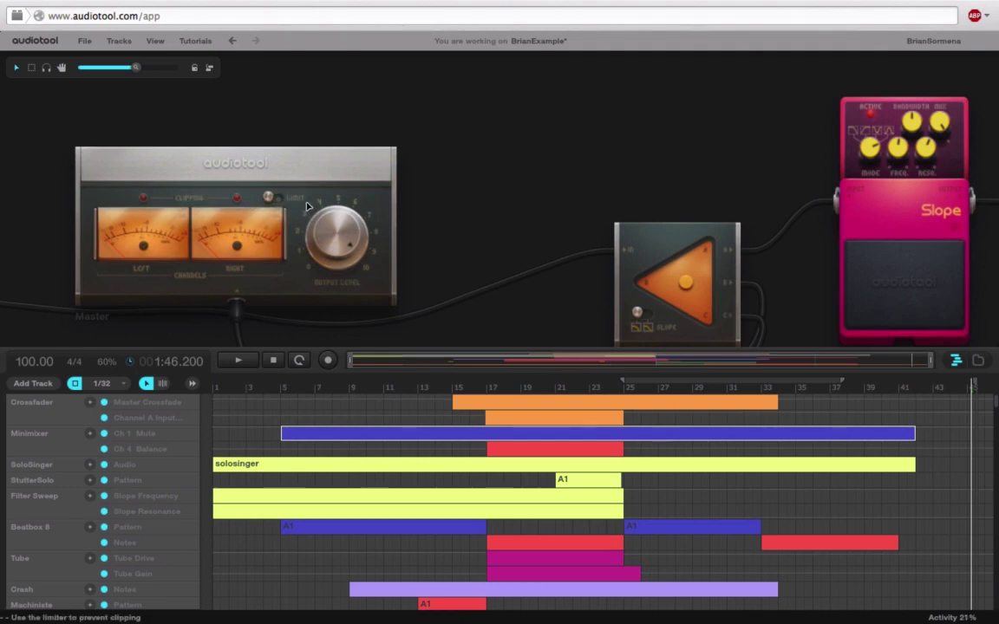
left_click(269, 197)
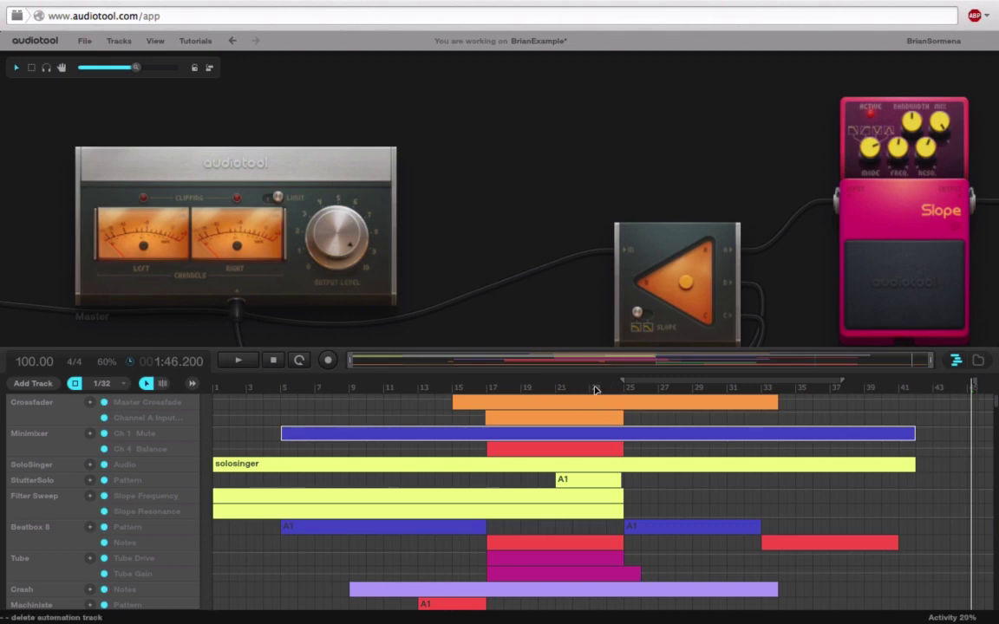
left_click(272, 197)
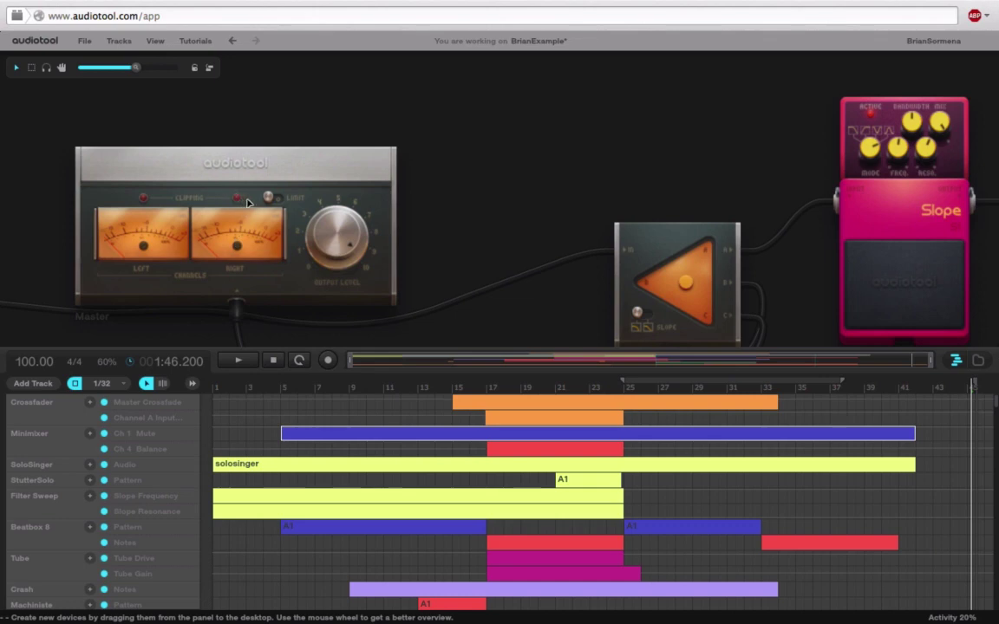
Inspect the Master's output level value and play the song from bar 23 to check the level meters.
double_click(342, 245)
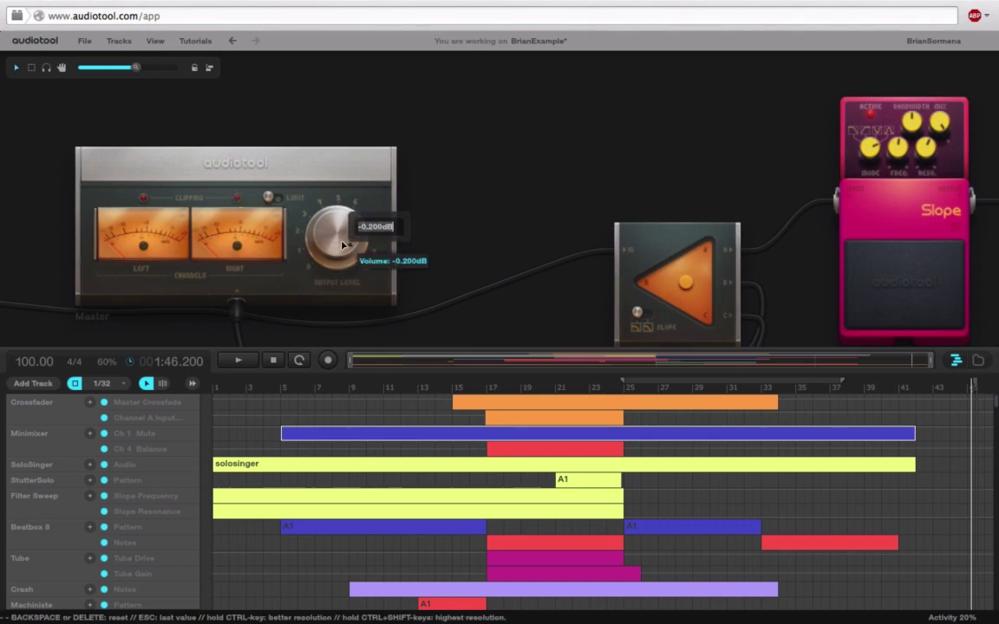
left_click(502, 237)
left_click(606, 391)
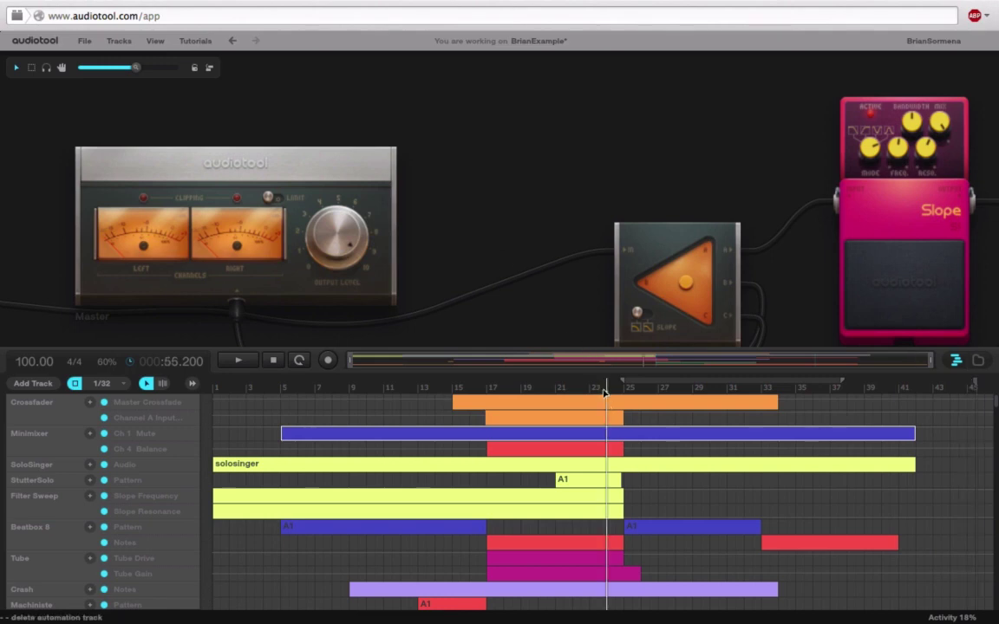
left_click(594, 390)
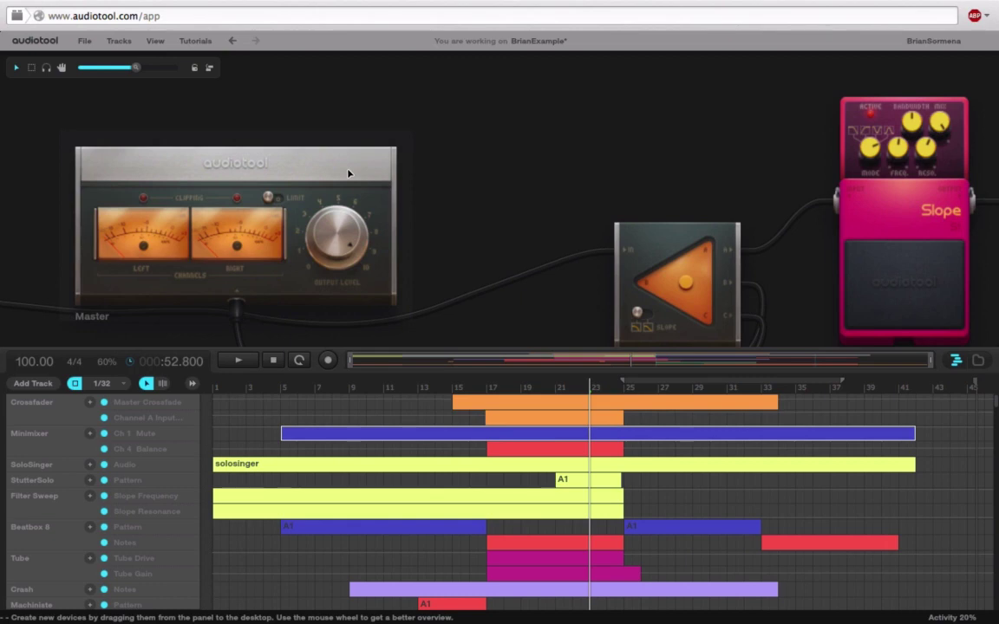
key("space")
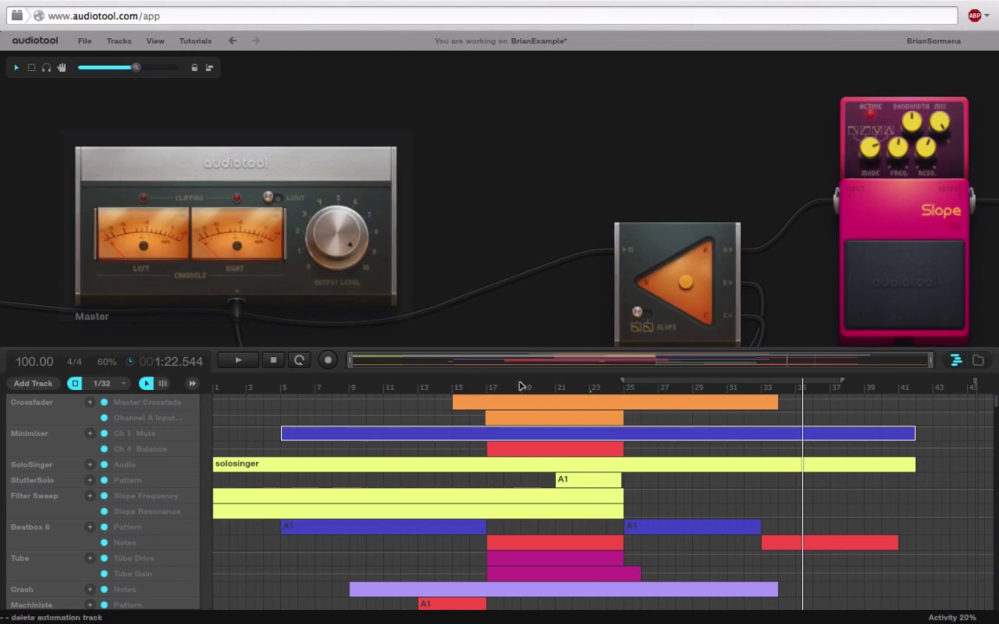
Examine the small mixer feeding the Master and the Delay, Stereo Detune and Reverb pedals around it.
left_click_drag(482, 146, 540, 71)
left_click_drag(134, 67, 100, 67)
scroll(276, 160, "down", 5)
scroll(277, 161, "right", 3)
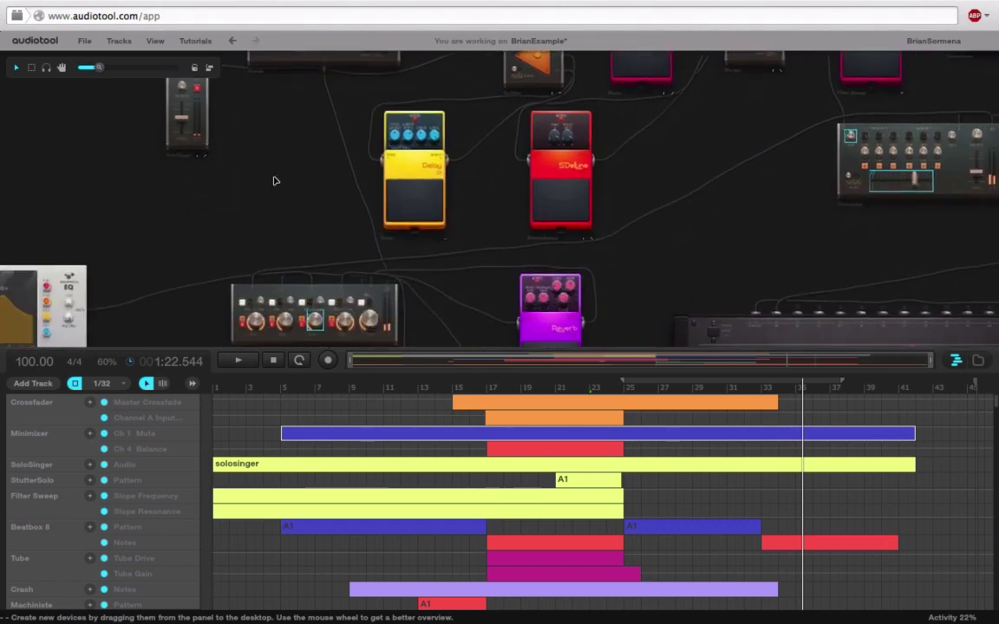
left_click_drag(100, 67, 111, 66)
scroll(321, 292, "down", 3)
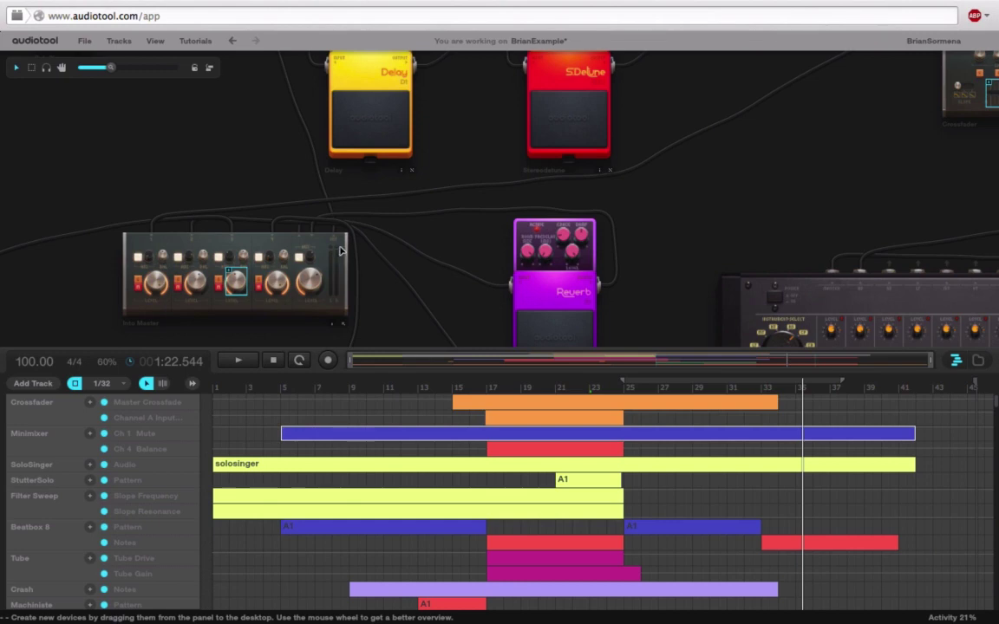
scroll(117, 104, "down", 5)
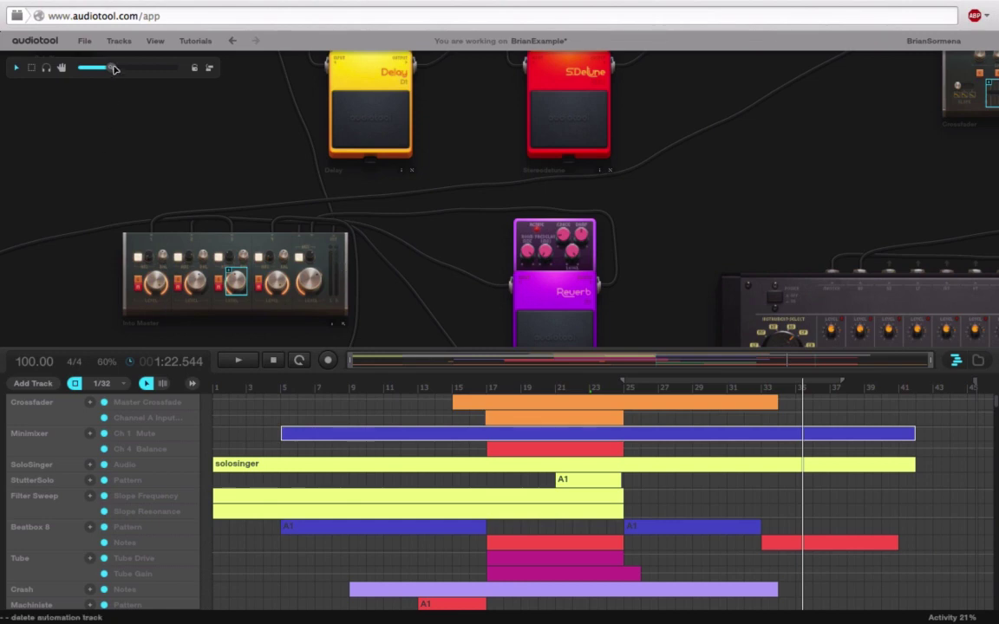
left_click_drag(268, 149, 271, 224)
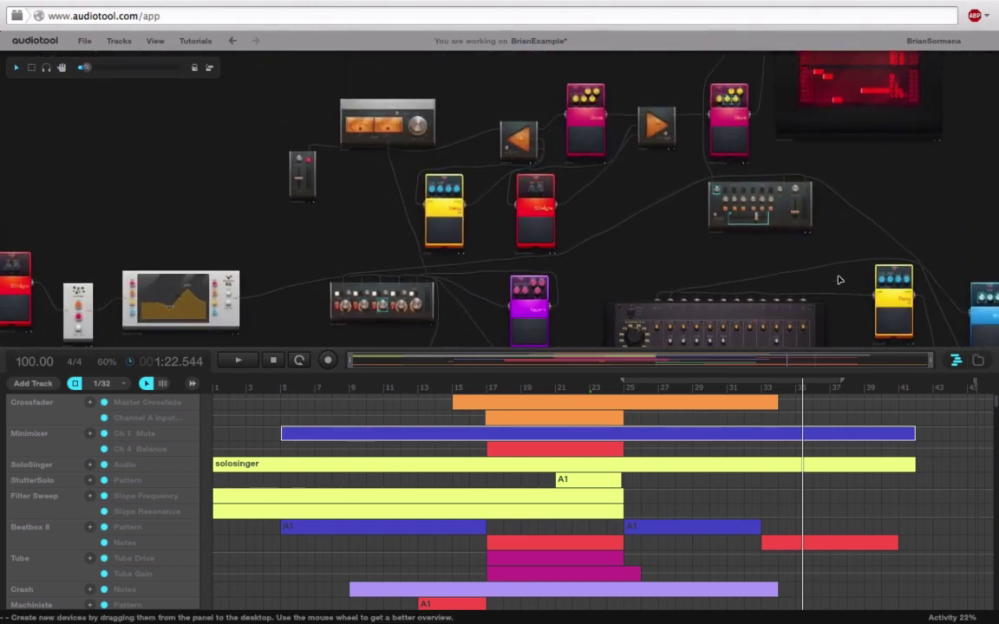
Add a Graphical EQ from the device library to the empty desktop area beside the Master output.
left_click(979, 363)
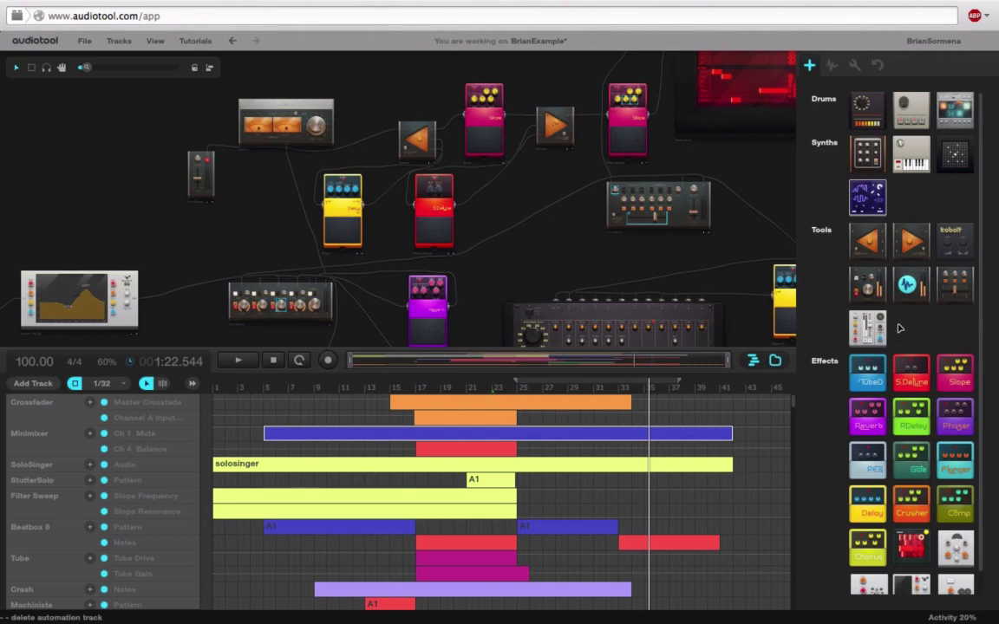
scroll(980, 397, "down", 1)
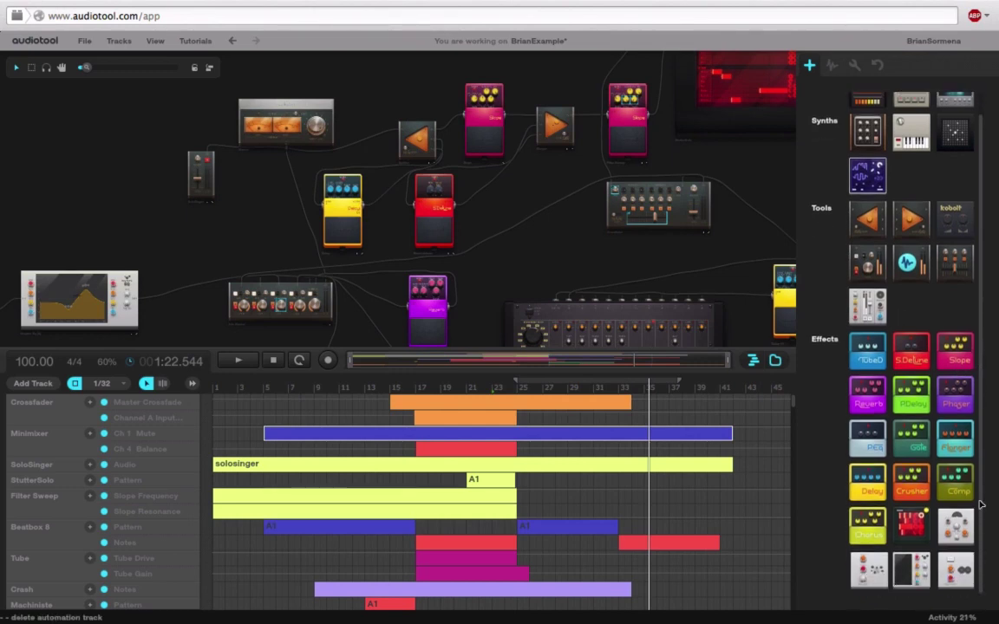
left_click_drag(907, 571, 72, 128)
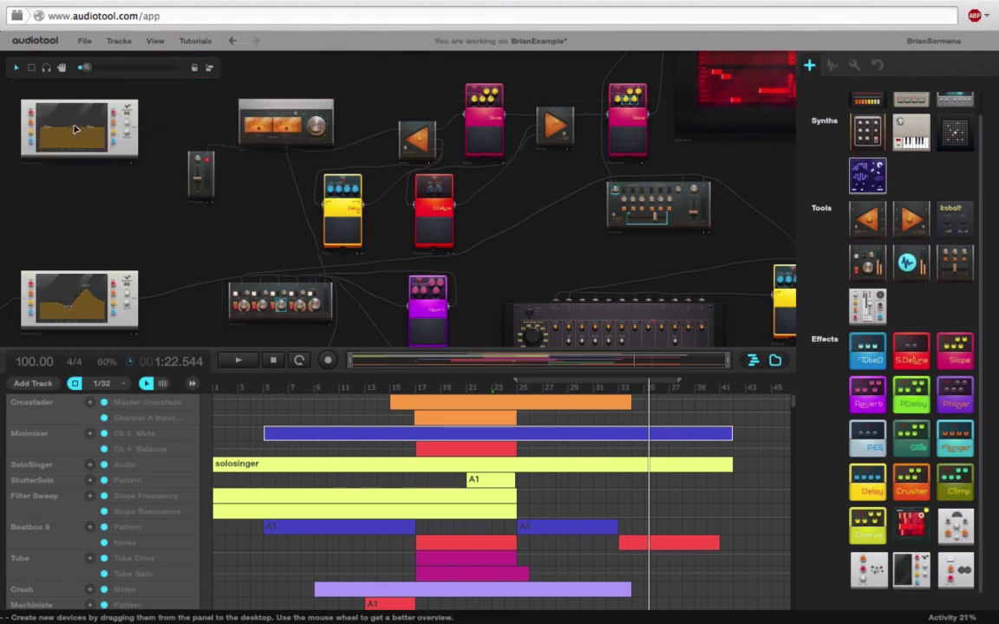
left_click_drag(88, 68, 101, 68)
left_click_drag(68, 113, 414, 145)
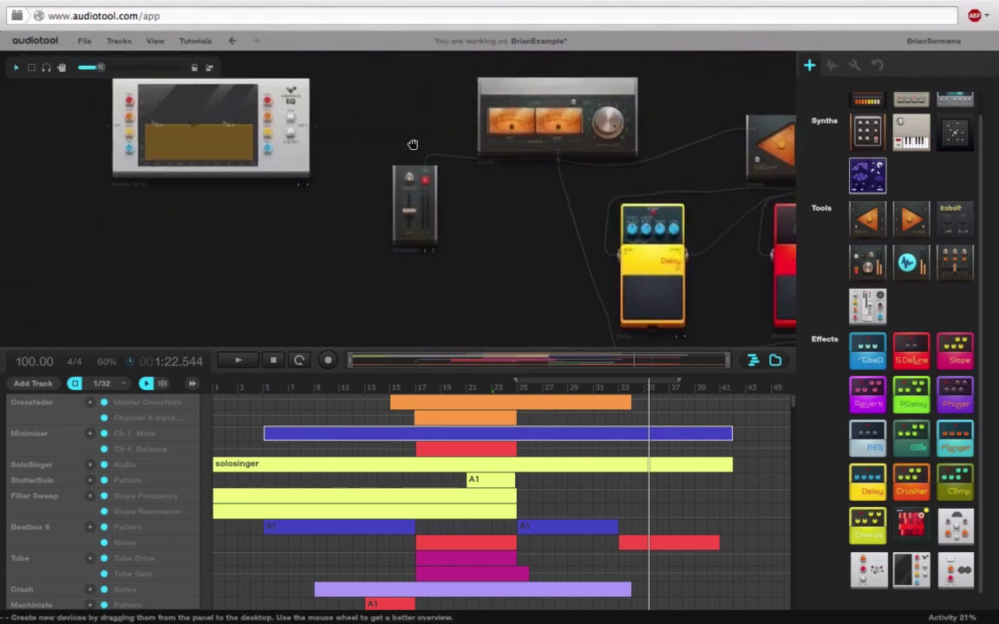
left_click_drag(107, 69, 128, 69)
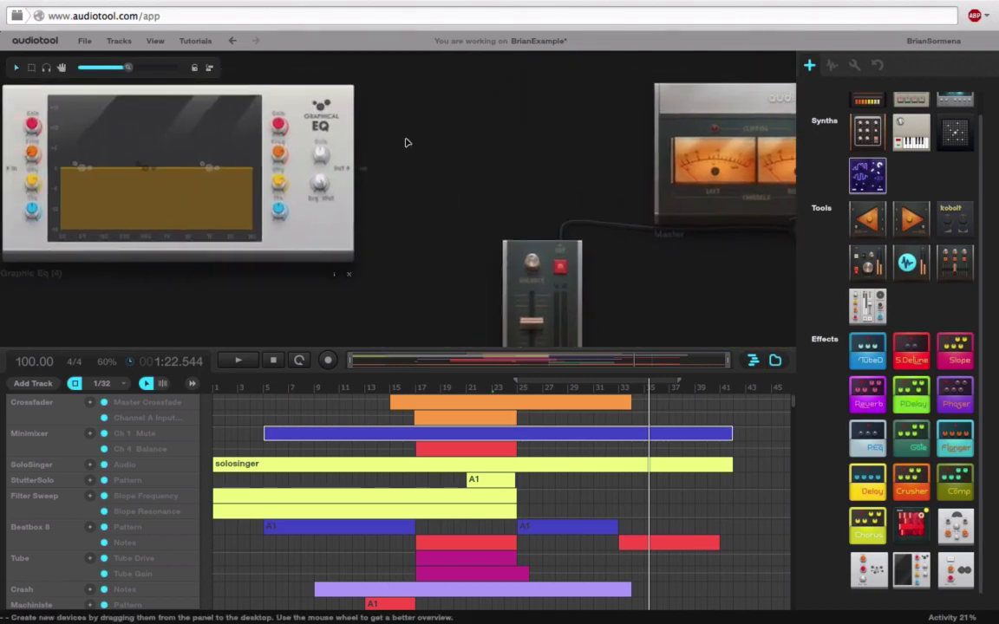
Turn down the new Graphical EQ's output gain and reset that control to its default.
left_click_drag(327, 91, 318, 192)
right_click(328, 167)
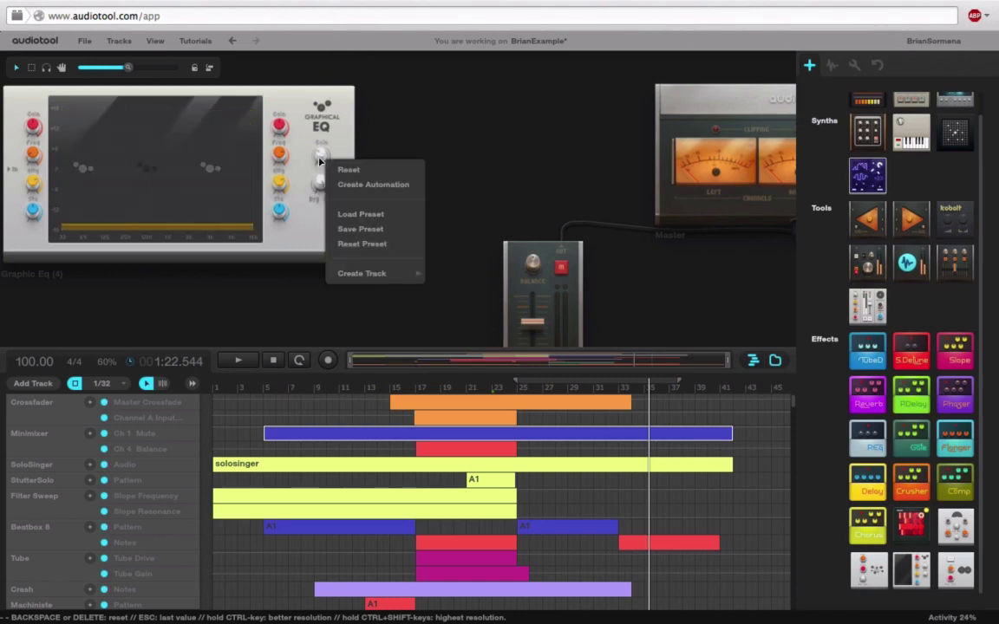
left_click(347, 170)
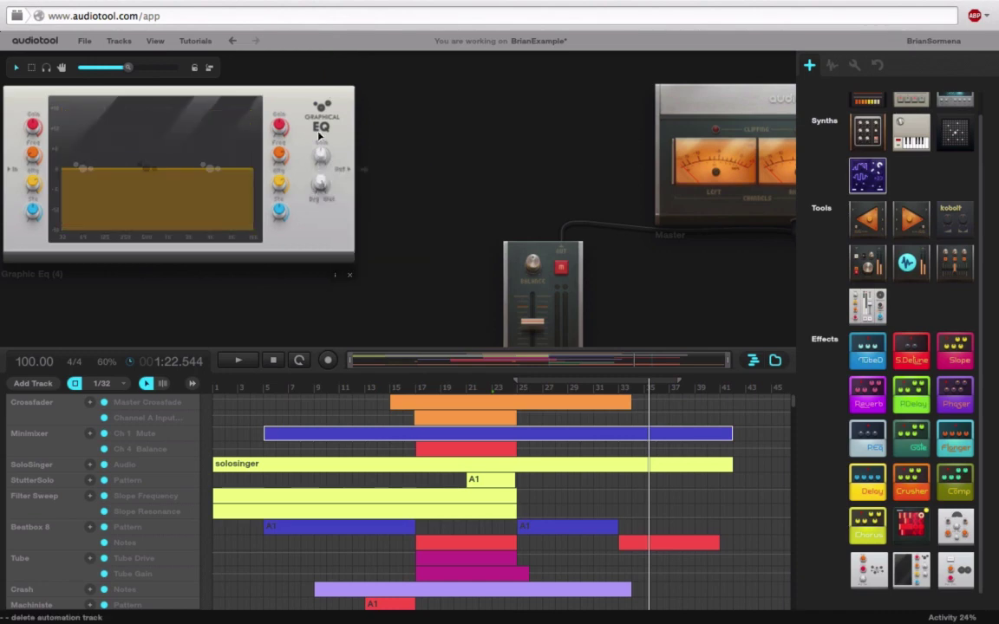
Route the small mixer's output through the new Graphical EQ and connect the EQ's output to the Master input.
left_click_drag(292, 97, 438, 102)
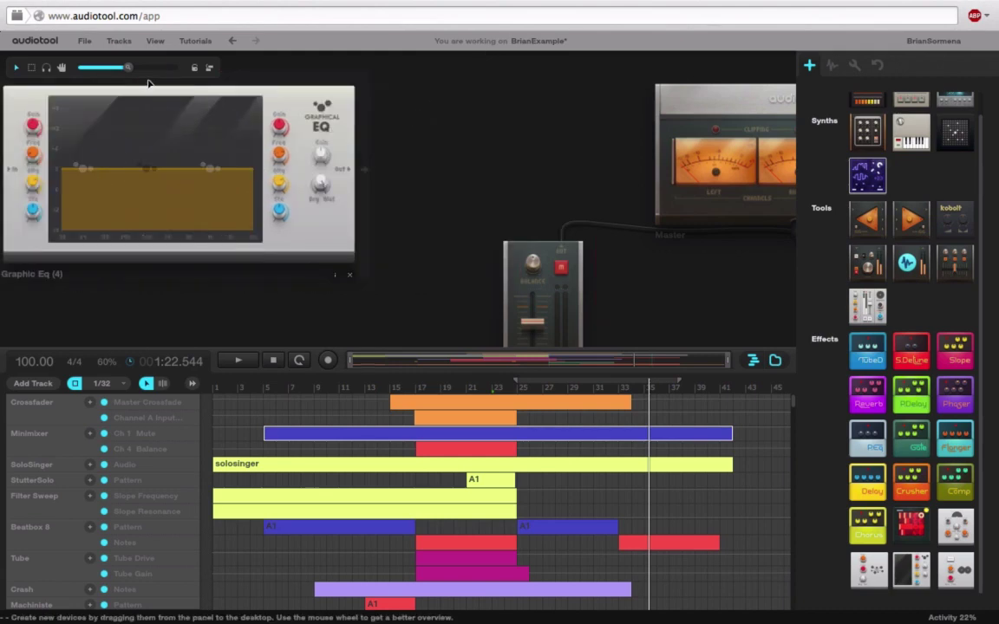
left_click_drag(129, 68, 118, 71)
left_click_drag(422, 137, 240, 101)
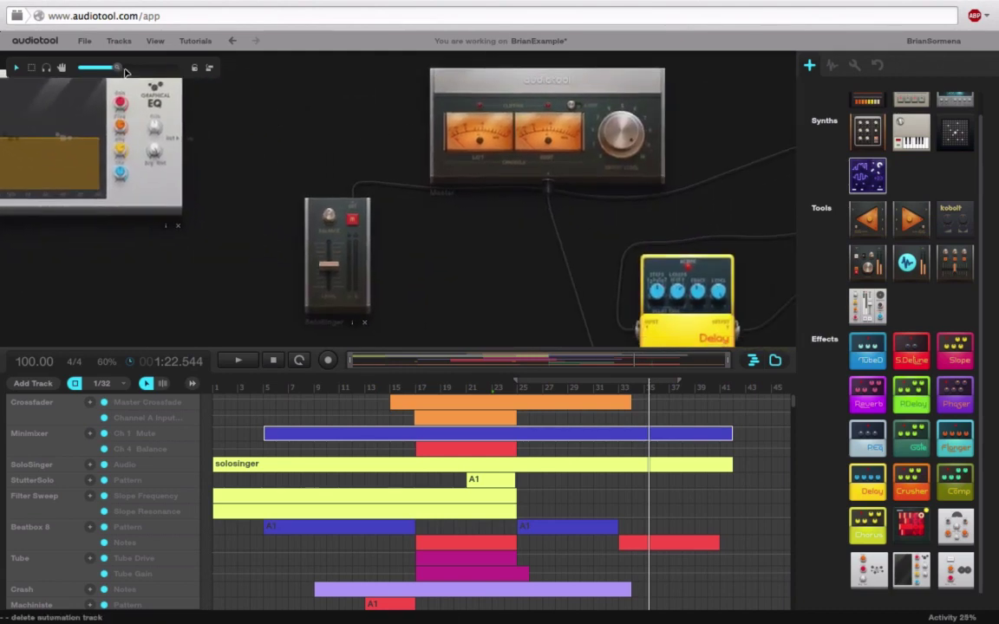
scroll(126, 72, "down", 2)
left_click_drag(145, 245, 133, 167)
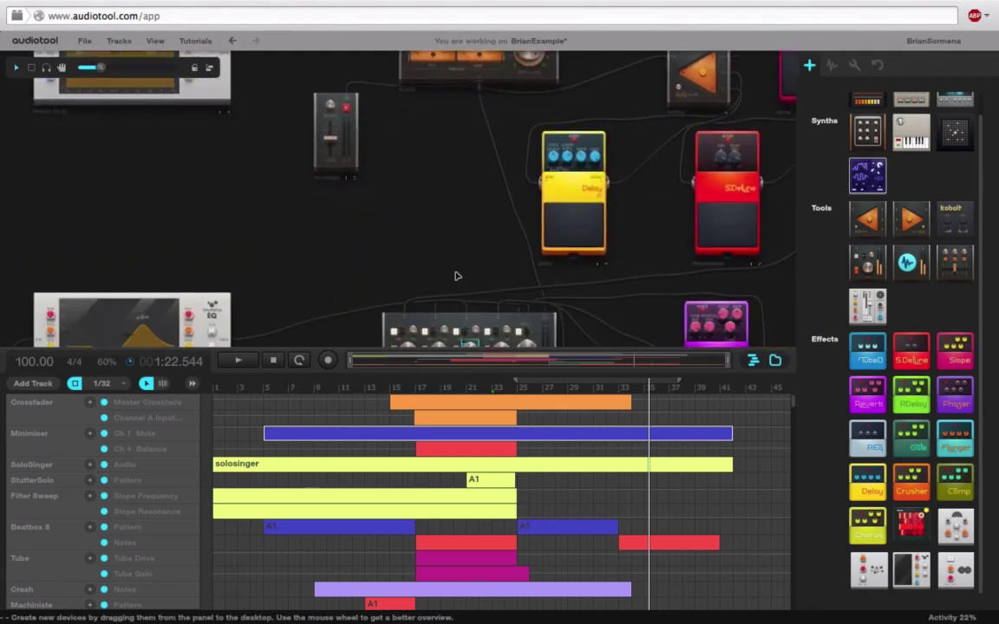
left_click_drag(545, 316, 512, 143)
left_click_drag(475, 274, 414, 136)
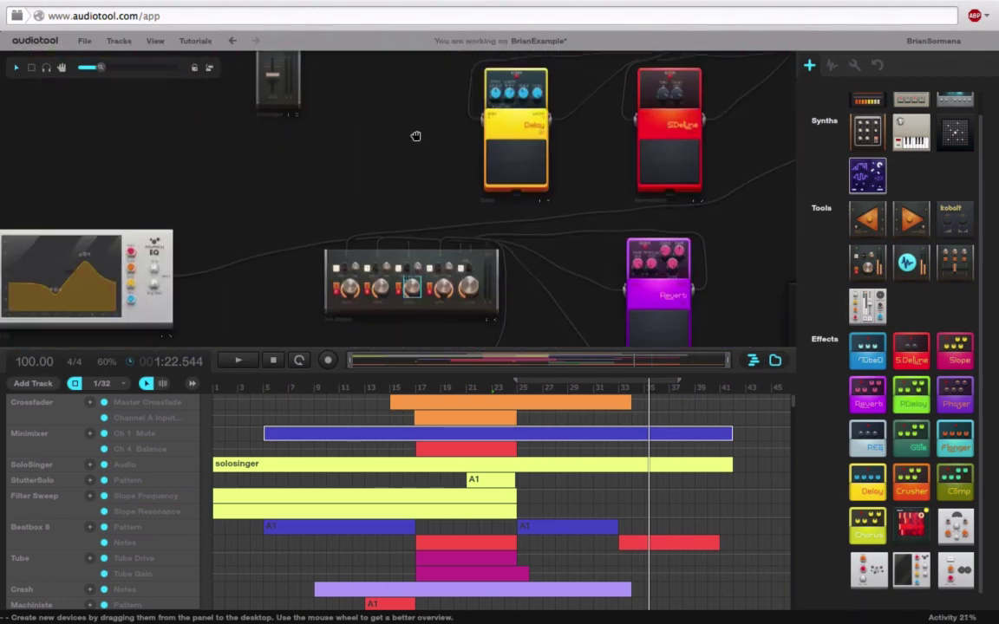
left_click_drag(486, 247, 208, 102)
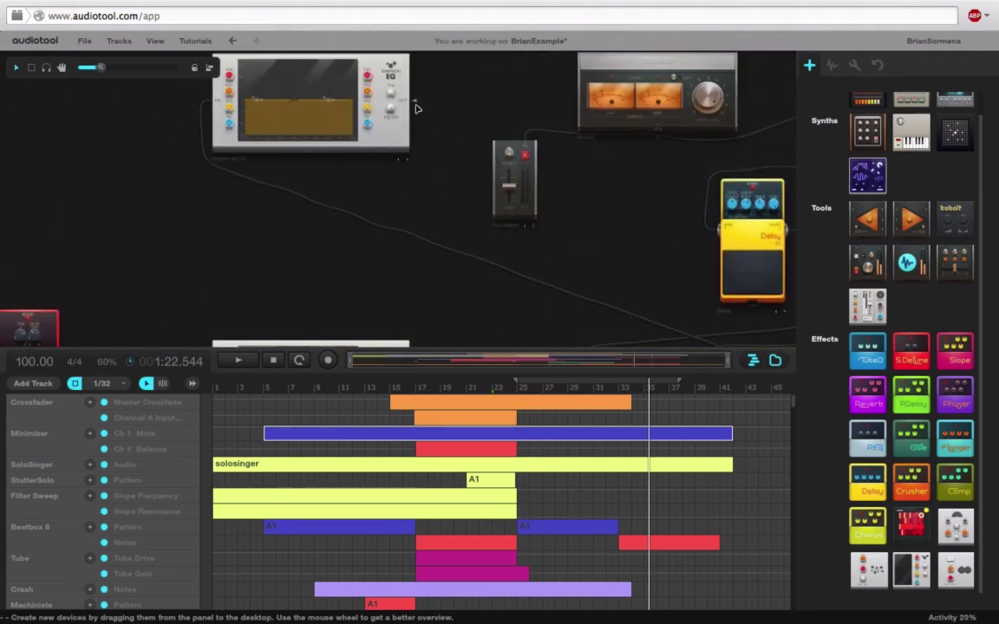
left_click_drag(415, 103, 657, 137)
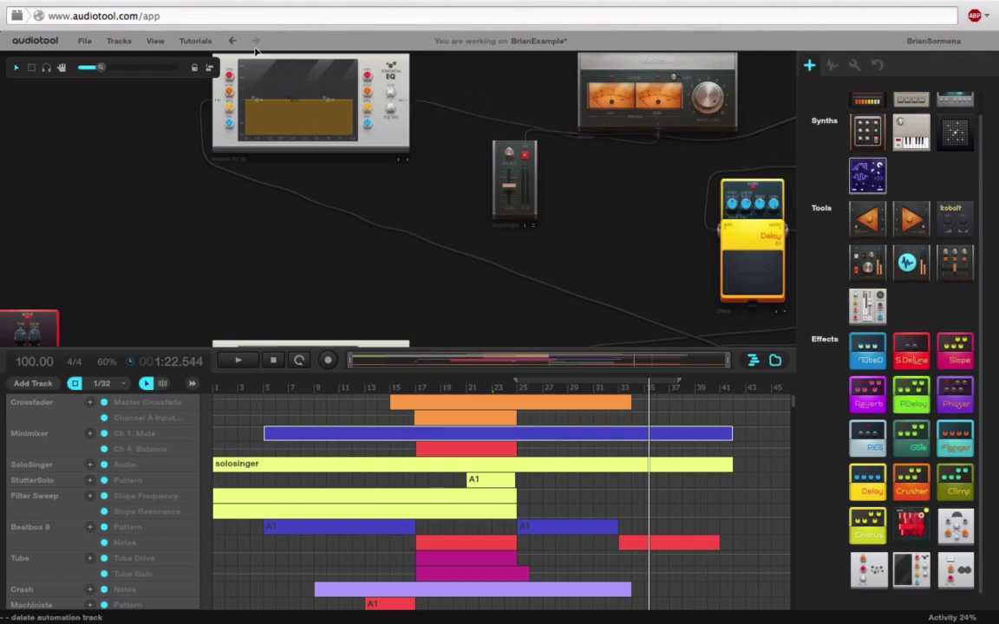
Shift the high band of the Graphical EQ up in frequency to just below 16 kHz.
left_click_drag(113, 67, 127, 67)
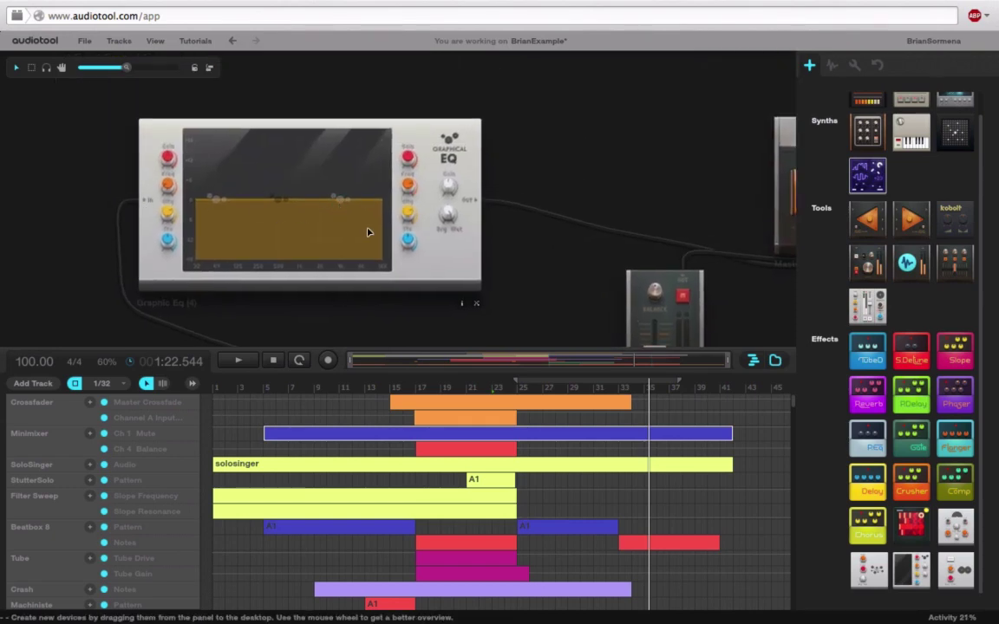
left_click_drag(341, 204, 362, 203)
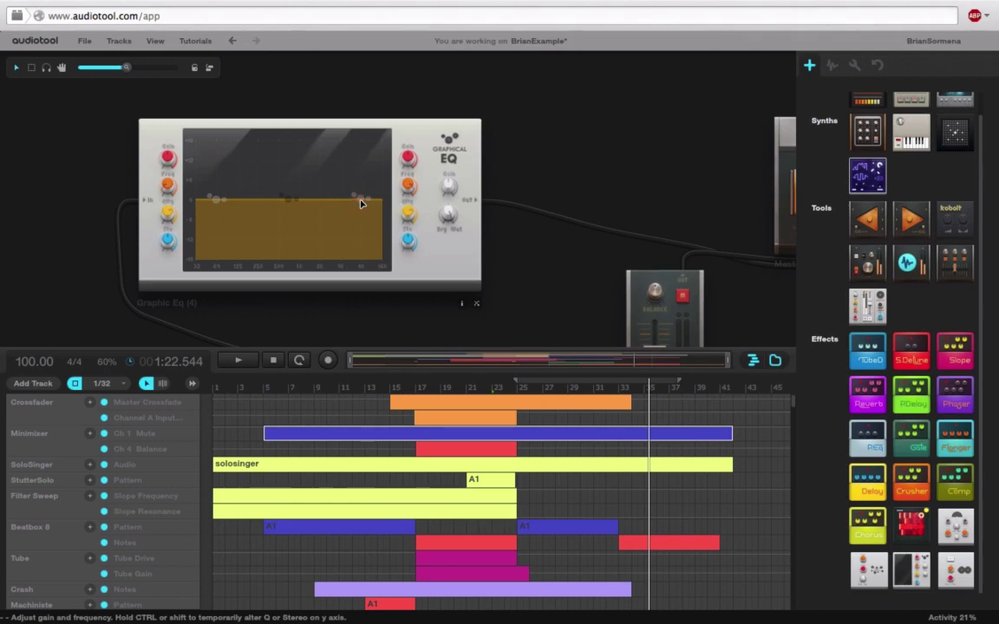
left_click_drag(126, 68, 173, 68)
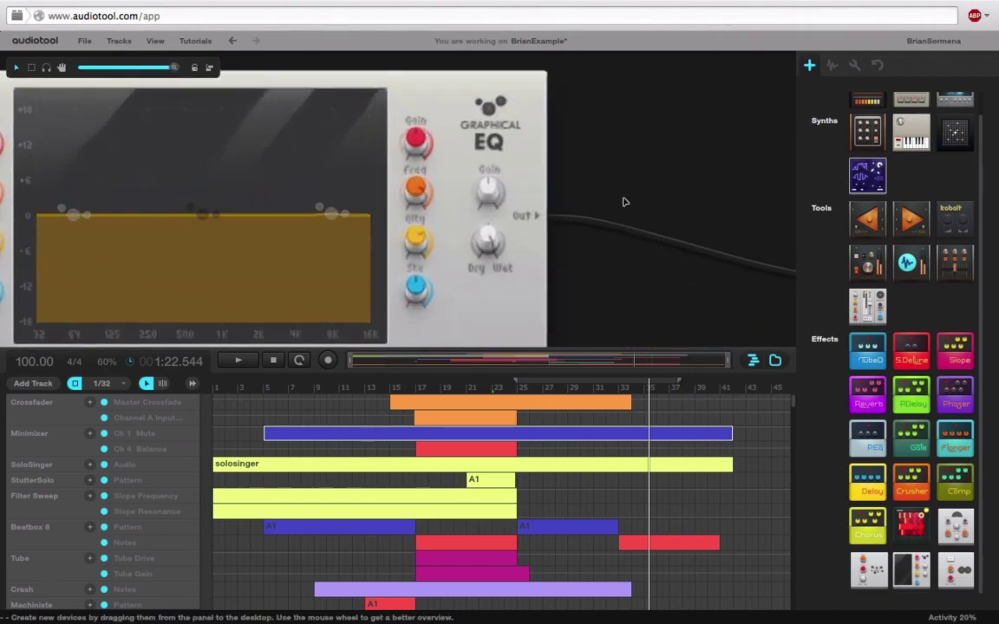
mouse_move(544, 189)
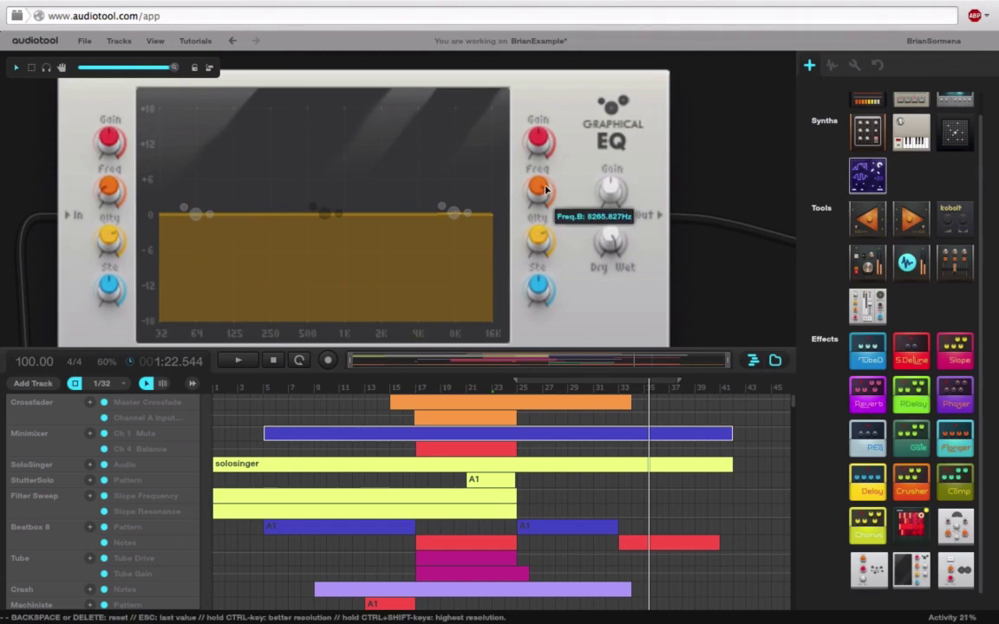
left_click_drag(544, 189, 561, 160)
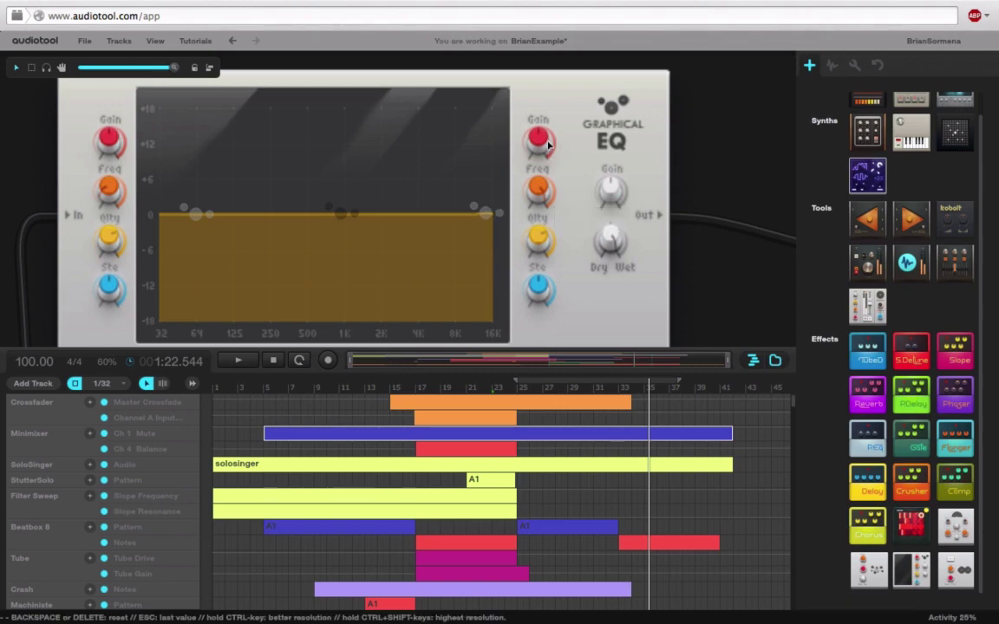
Boost the Graphical EQ's high band slightly and lower its quality for a broad, gentle rise.
mouse_move(547, 144)
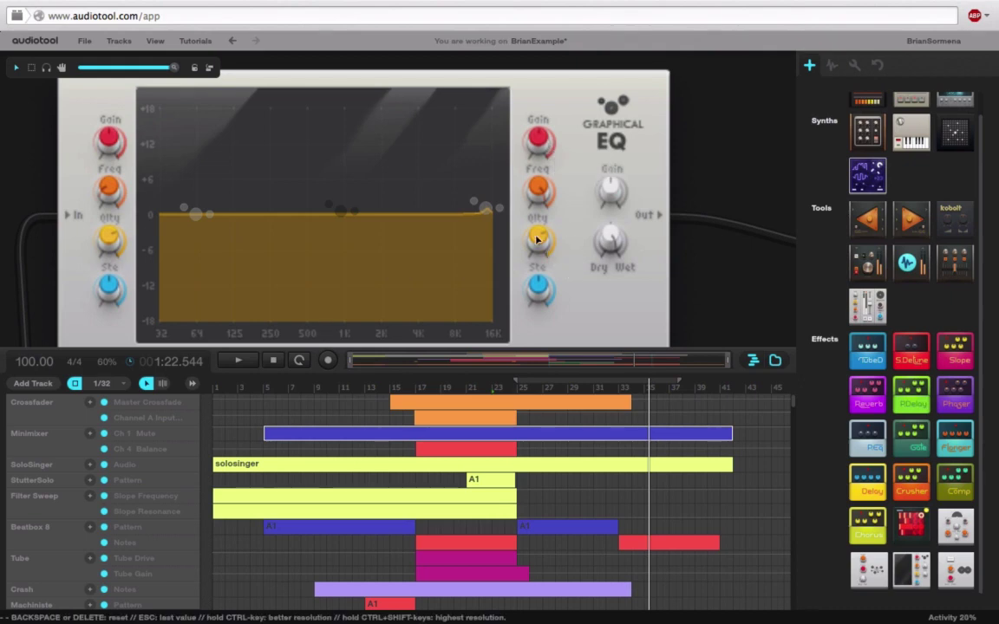
mouse_move(537, 253)
left_click_drag(536, 267, 543, 413)
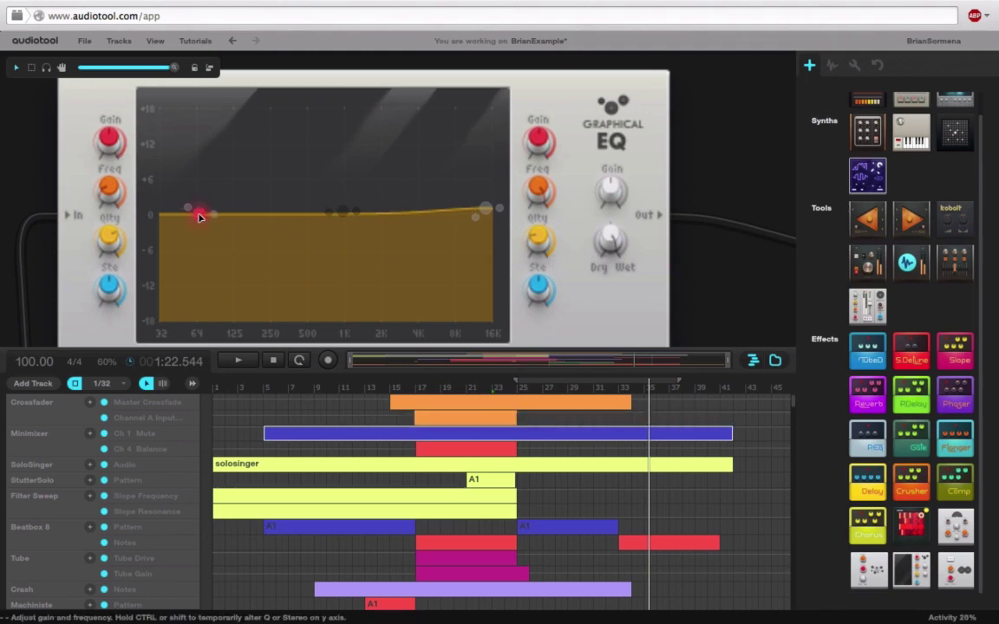
Add a Slope effect pedal from the device library to the empty desktop area beside the Graphical EQ.
left_click_drag(169, 70, 107, 68)
left_click_drag(133, 216, 126, 159)
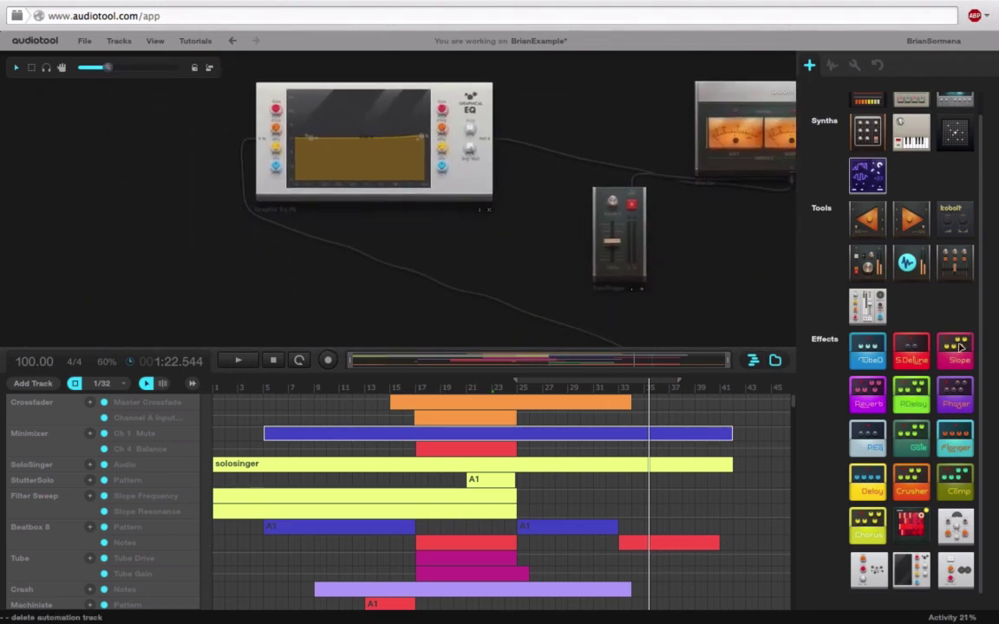
left_click_drag(864, 310, 220, 226)
scroll(121, 195, "down", 3)
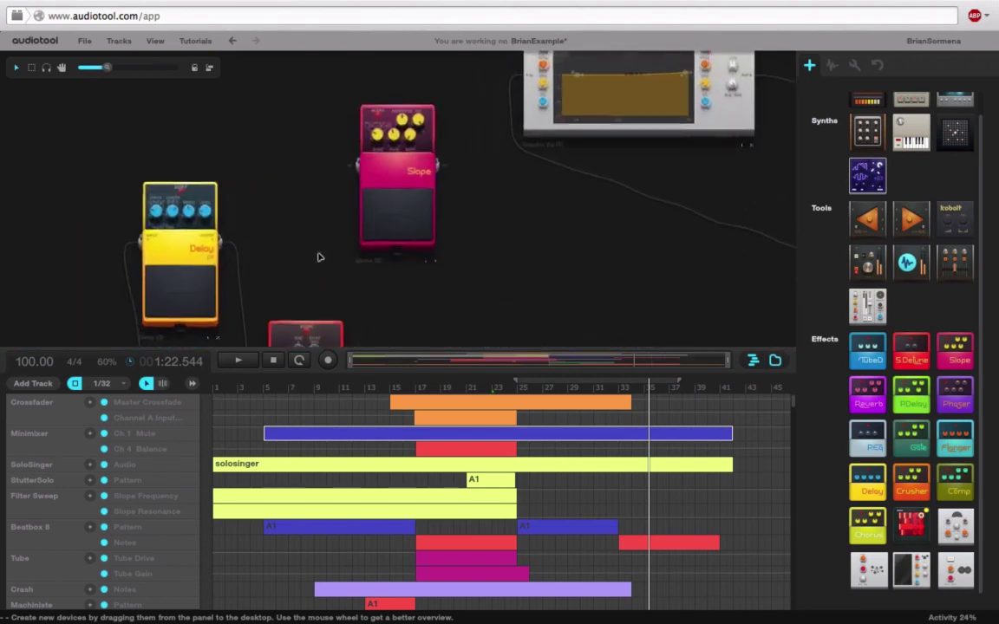
Insert the Slope pedal into the chain by wiring it to the Graphical EQ's input and feeding it from the small mixer's output.
left_click_drag(538, 227, 499, 260)
left_click_drag(404, 203, 495, 127)
left_click_drag(471, 219, 114, 98)
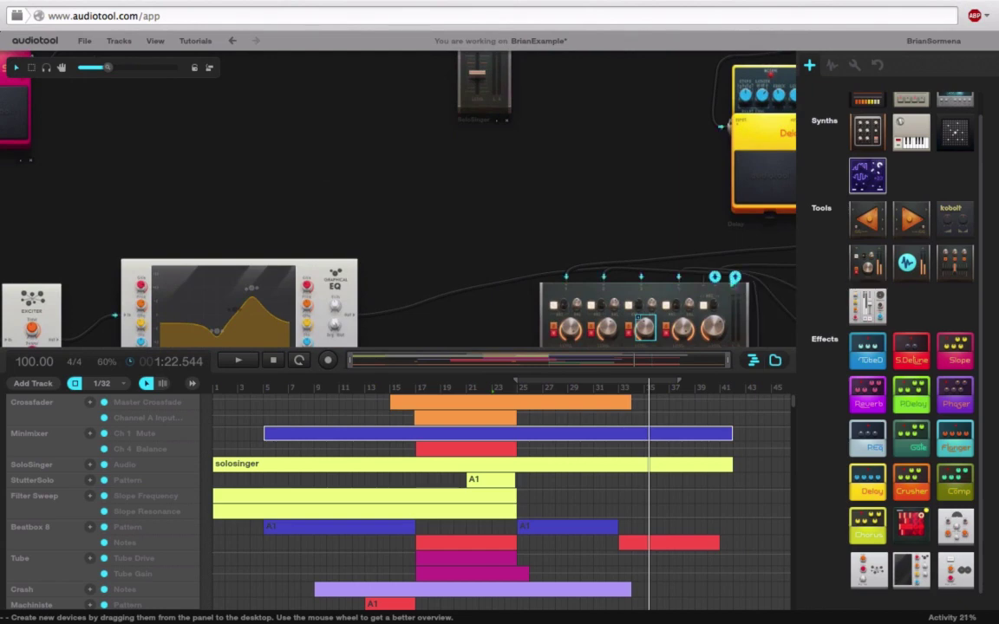
left_click_drag(736, 277, 142, 250)
Raise the Slope pedal's frequency slightly.
left_click_drag(107, 75, 145, 67)
left_click_drag(118, 109, 332, 97)
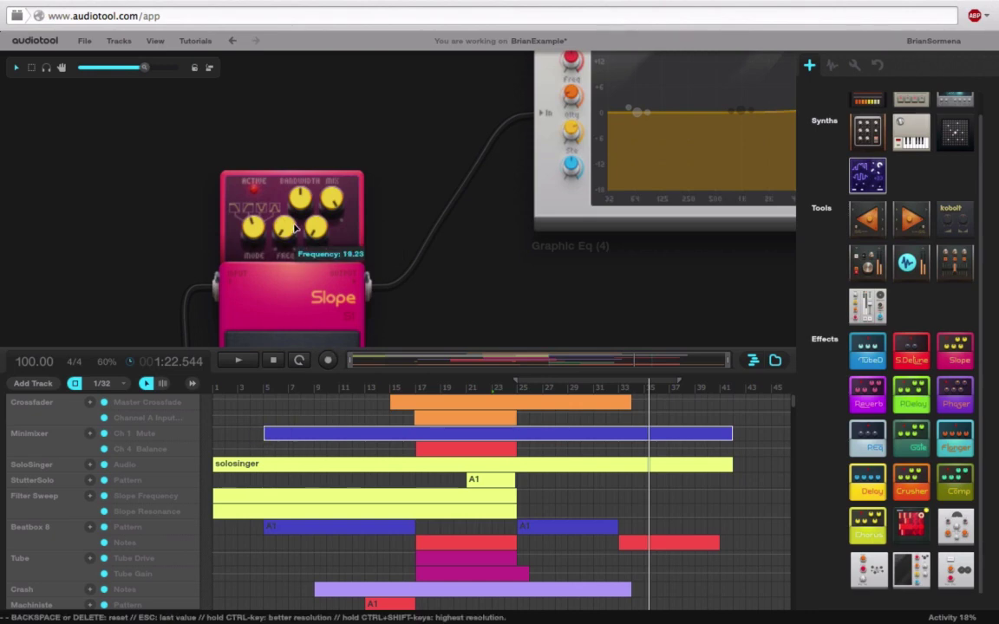
left_click_drag(295, 221, 297, 213)
Boost the Graphical EQ's low band to about 0.9 dB and lower its quality to broaden the curve.
left_click_drag(429, 310, 397, 357)
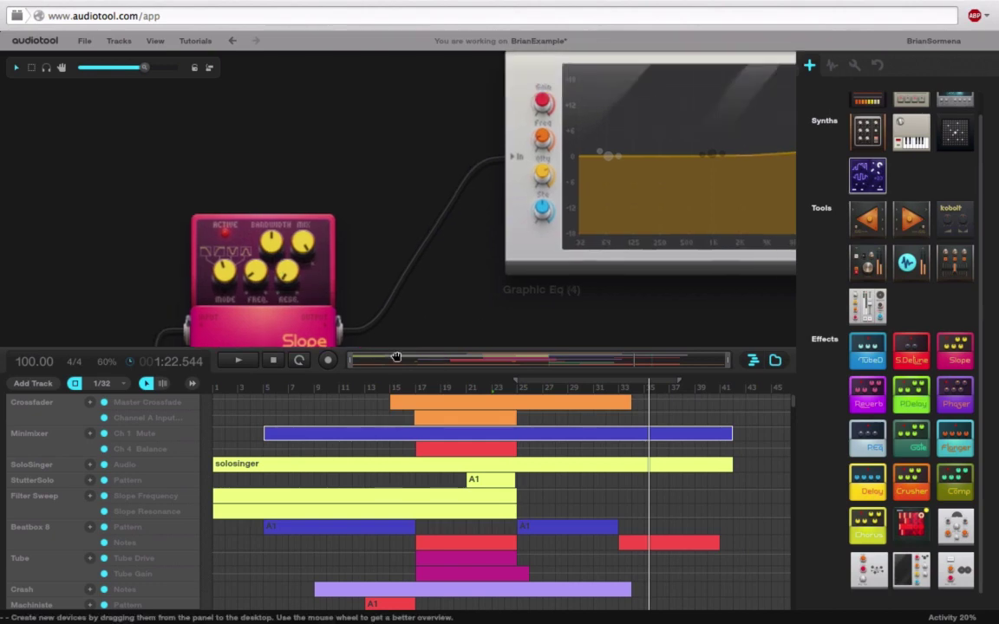
left_click_drag(359, 211, 292, 215)
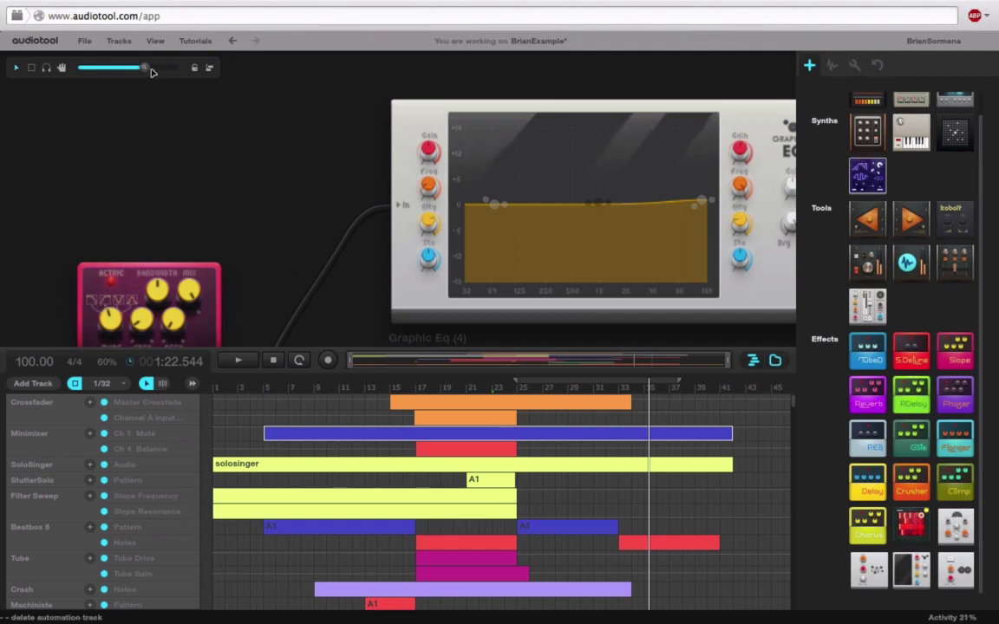
left_click_drag(144, 68, 158, 68)
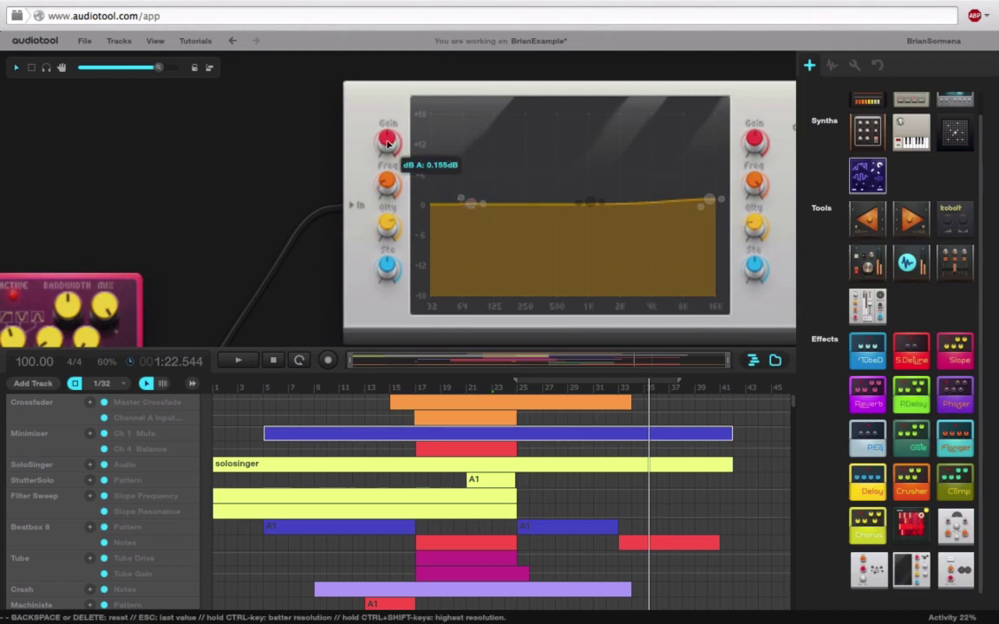
mouse_move(387, 182)
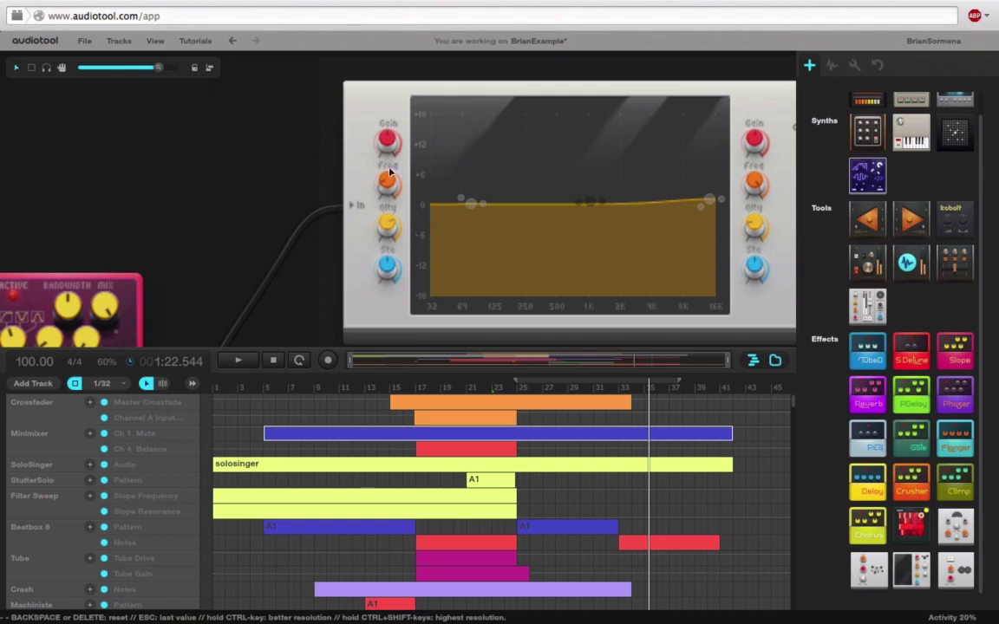
left_click_drag(390, 141, 395, 138)
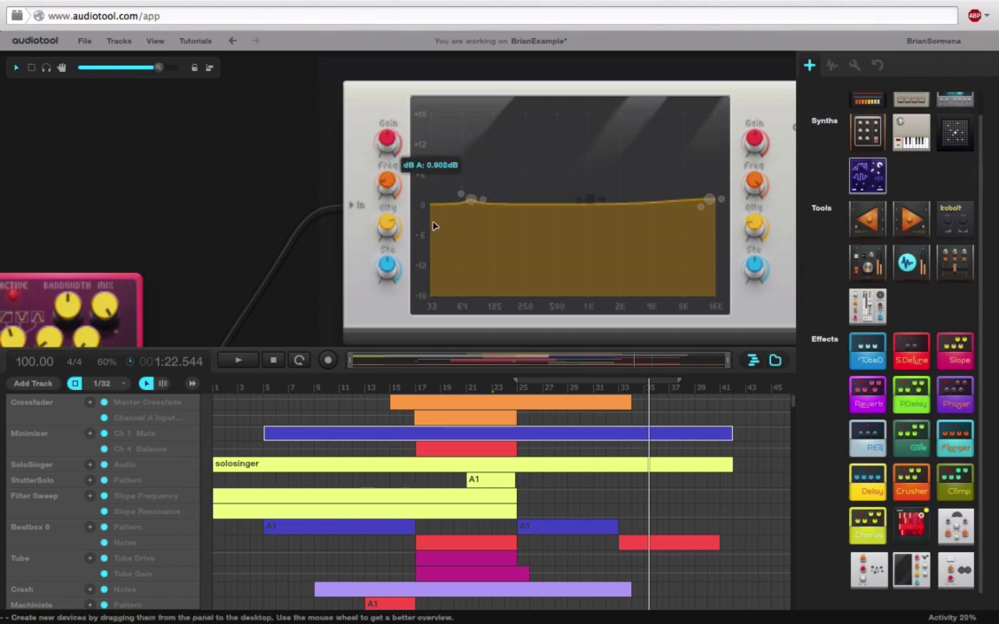
left_click_drag(394, 224, 399, 322)
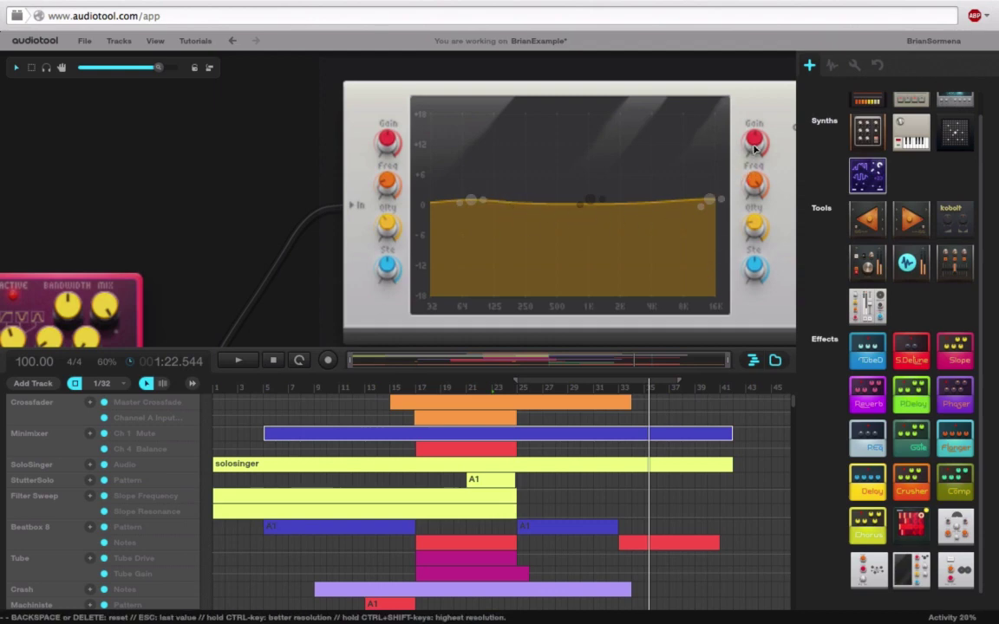
Fine-tune the Graphical EQ's low and high band gains, setting the high band to about 0.95 dB.
left_click_drag(755, 147, 754, 136)
left_click_drag(397, 126, 402, 146)
left_click_drag(750, 146, 750, 158)
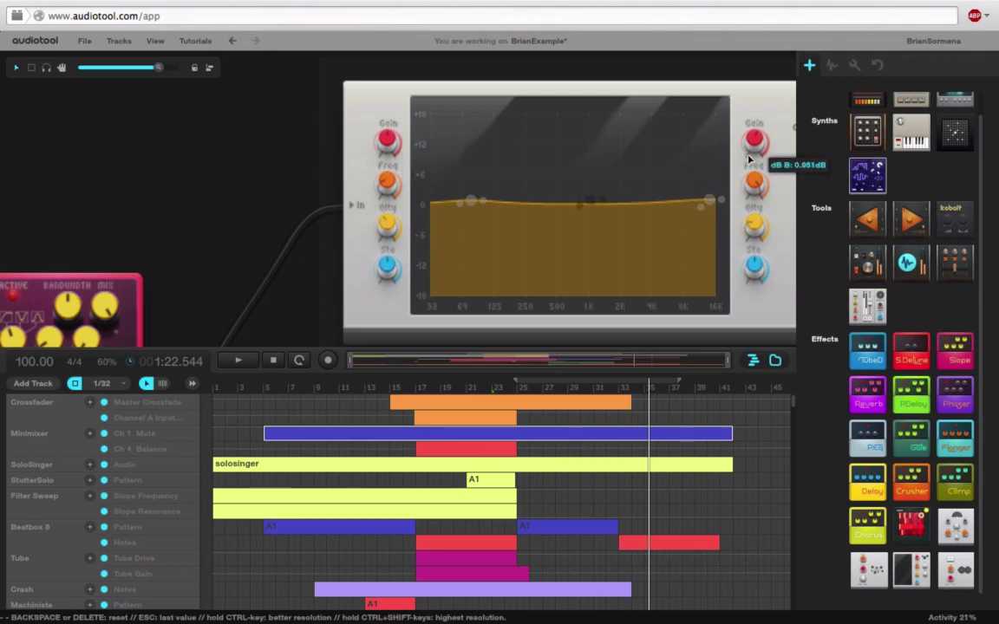
Play the song from bar 21 and raise the Graphical EQ's output gain to about 11 dB.
scroll(733, 161, "down", 4)
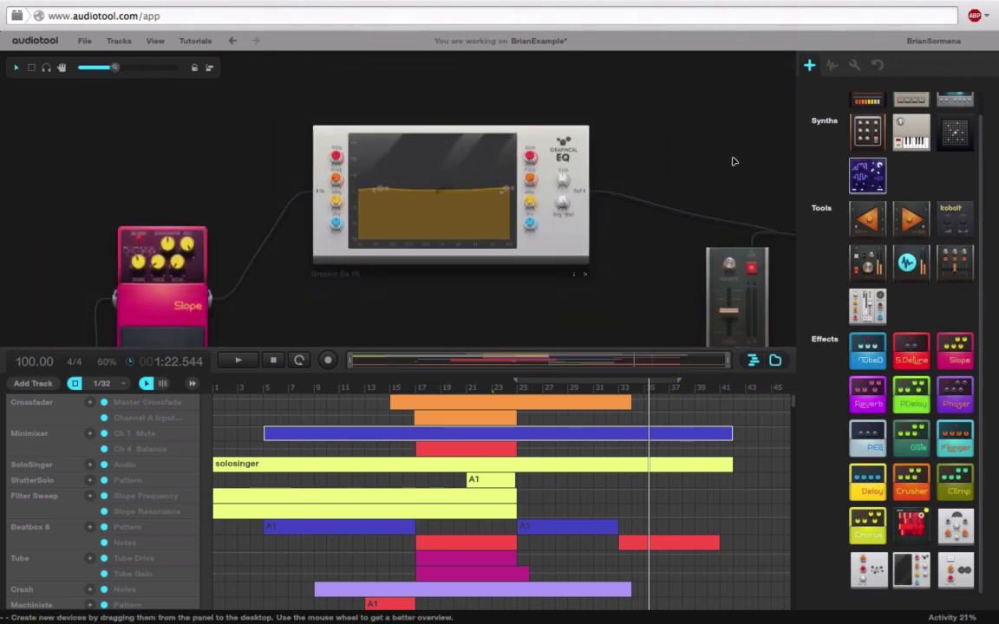
left_click_drag(733, 162, 437, 134)
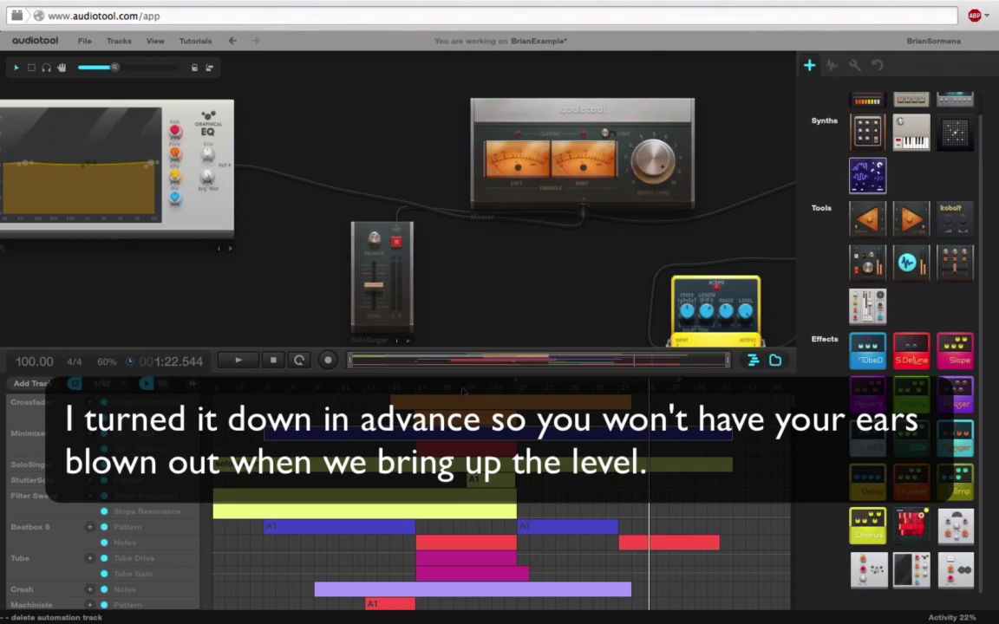
left_click(464, 391)
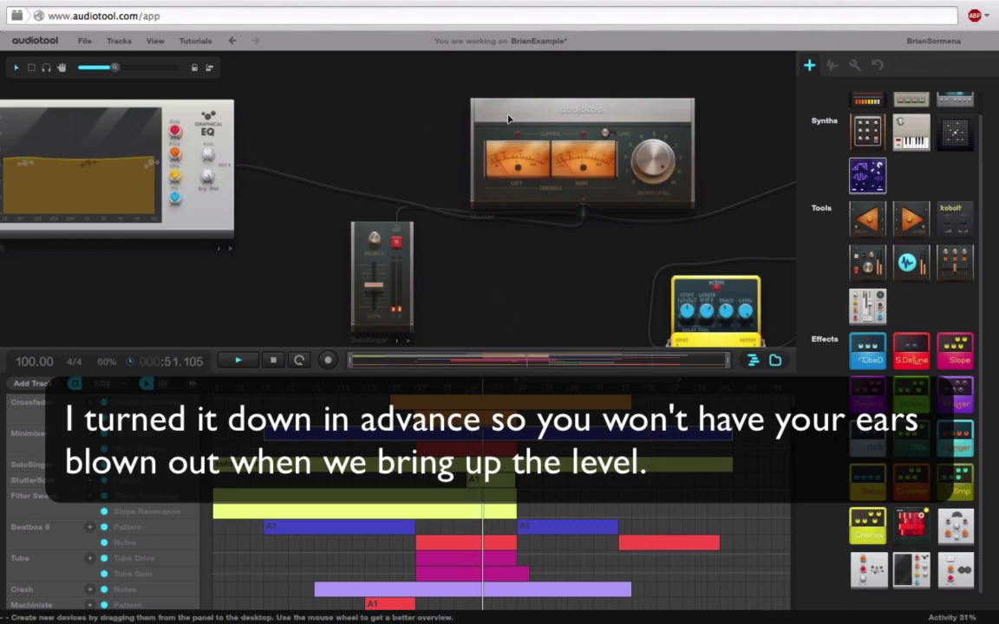
left_click_drag(209, 155, 226, 103)
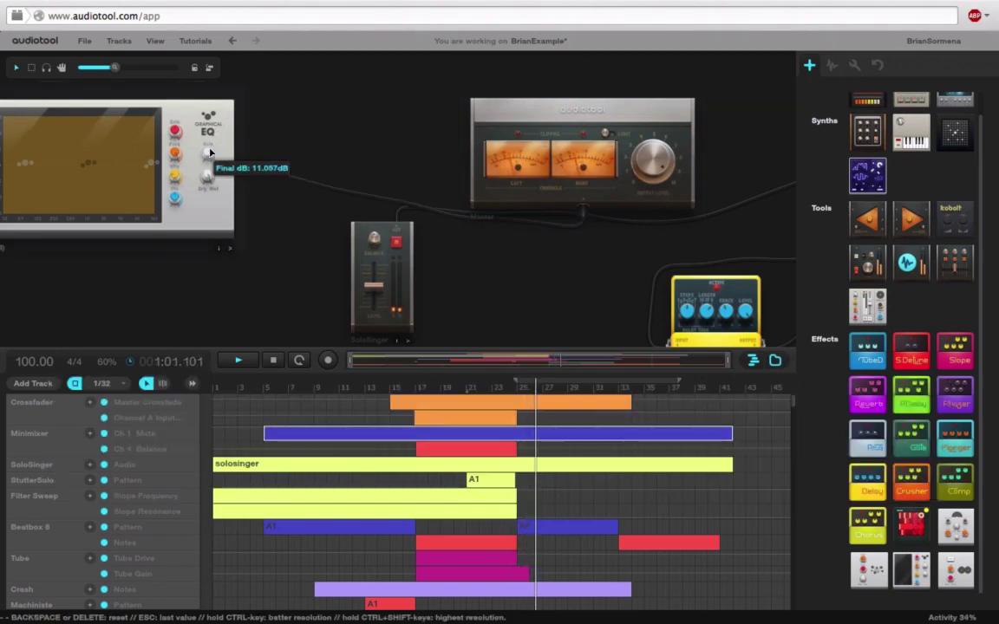
Nudge the Graphical EQ's output gain up to about 12 dB during playback and switch on the Master's limiter.
left_click_drag(210, 152, 223, 139)
mouse_move(659, 162)
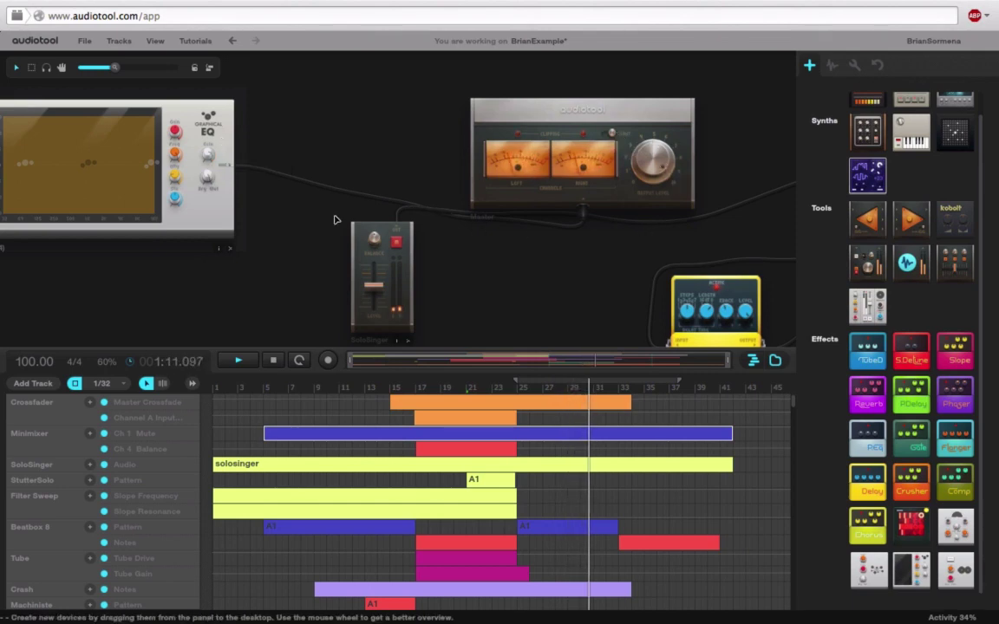
mouse_move(208, 157)
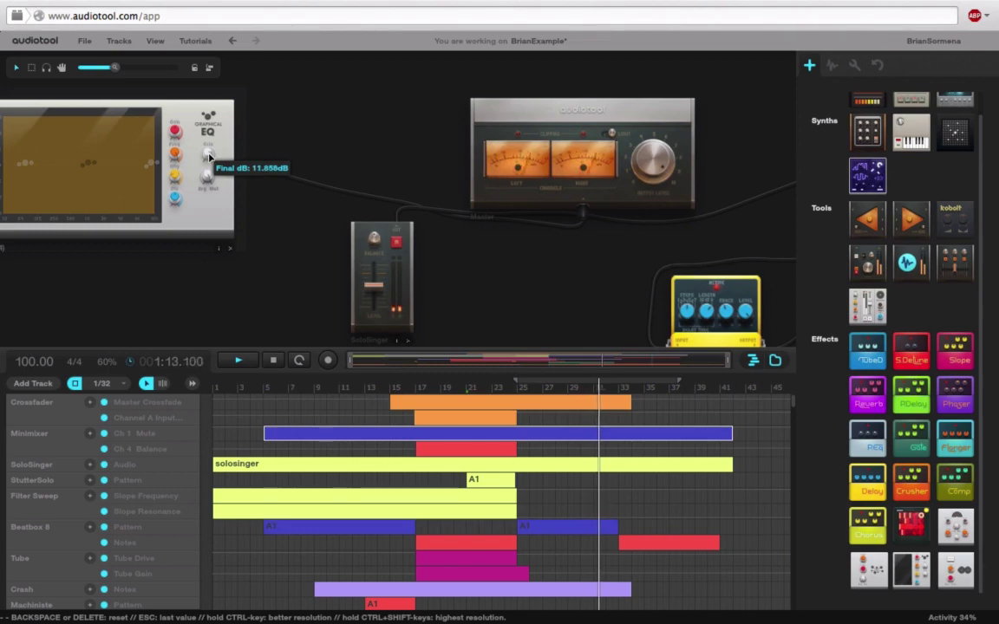
left_click_drag(208, 154, 209, 151)
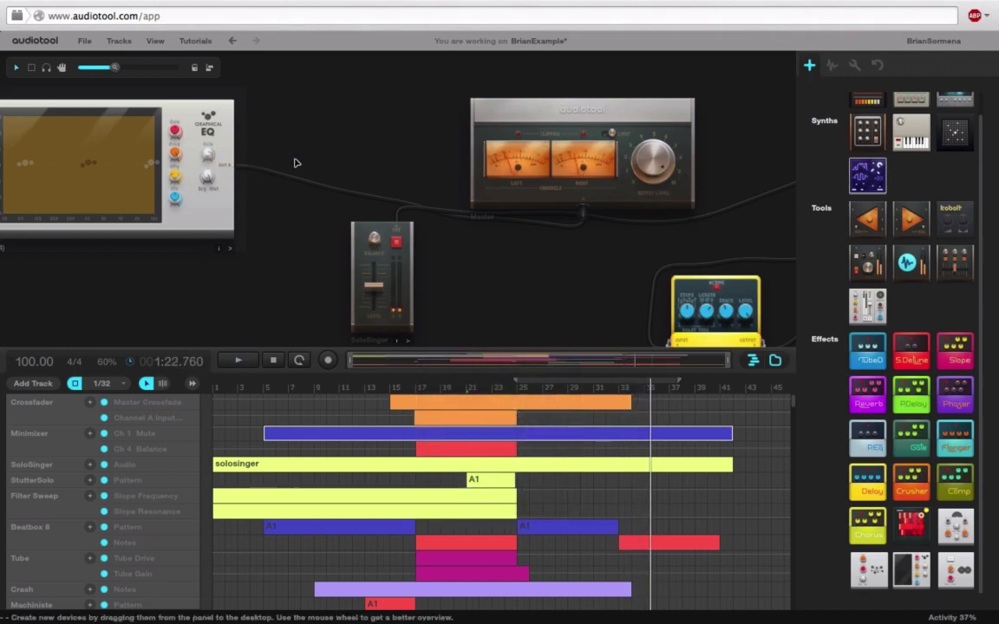
left_click_drag(297, 161, 339, 145)
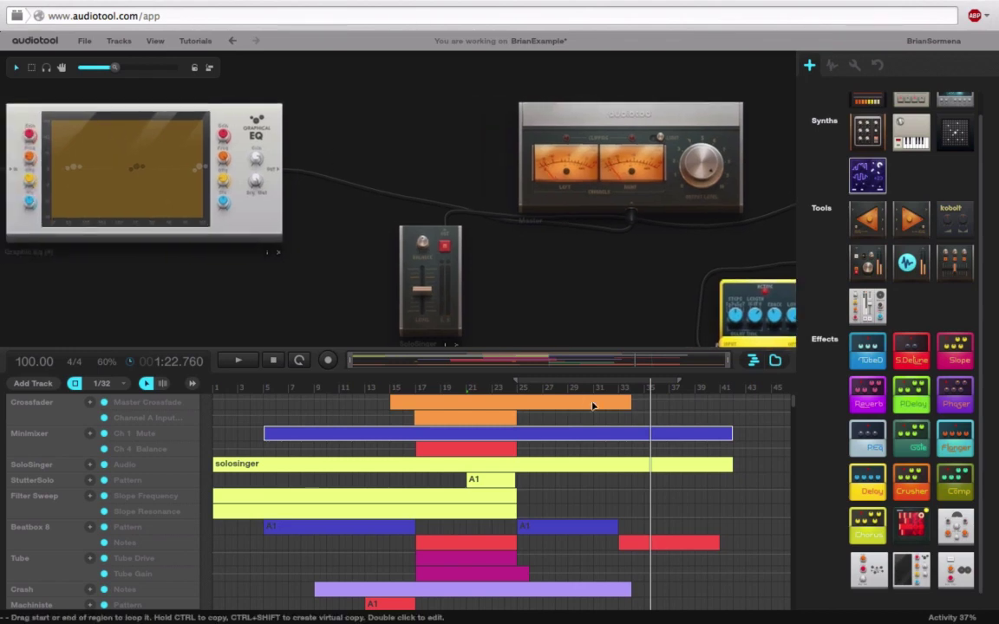
left_click_drag(116, 69, 134, 68)
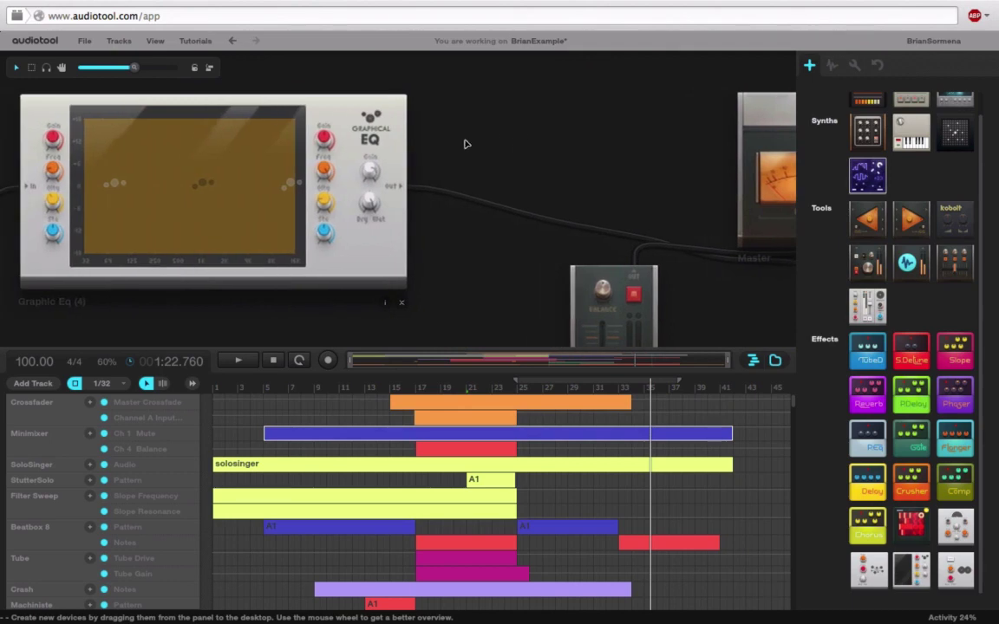
Review the Graphical EQ's high band gain and output gain, and inspect the cabling from the EQ to the Master.
mouse_move(324, 140)
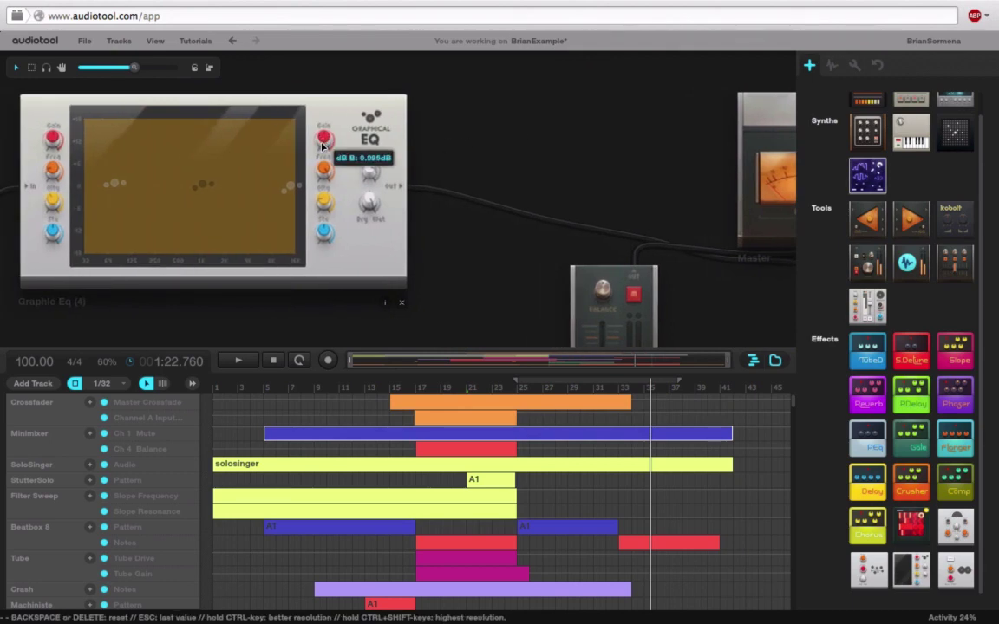
left_click_drag(633, 185, 523, 131)
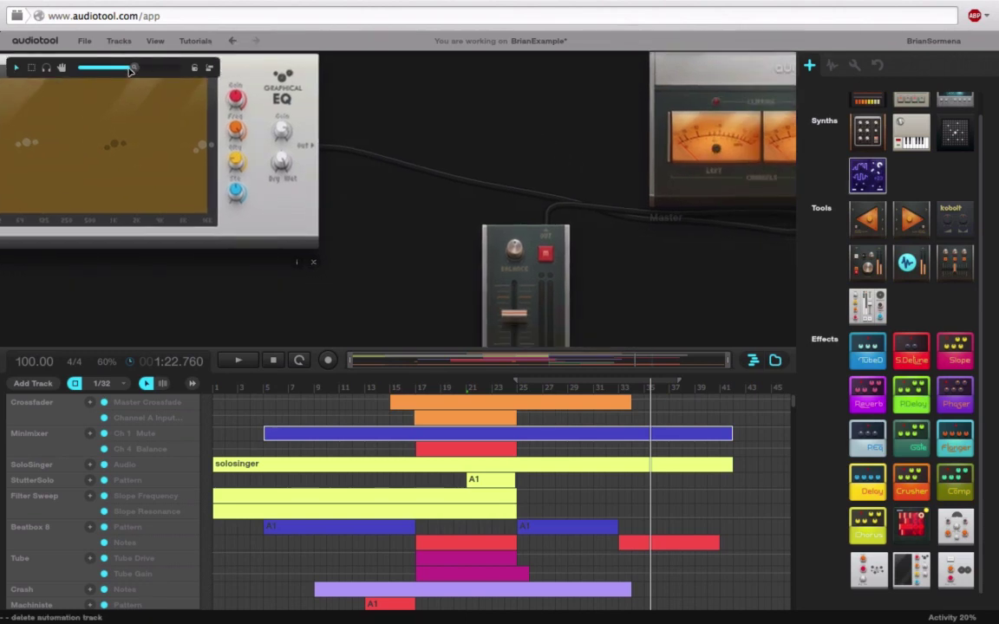
left_click_drag(130, 71, 105, 68)
left_click_drag(331, 328, 232, 274)
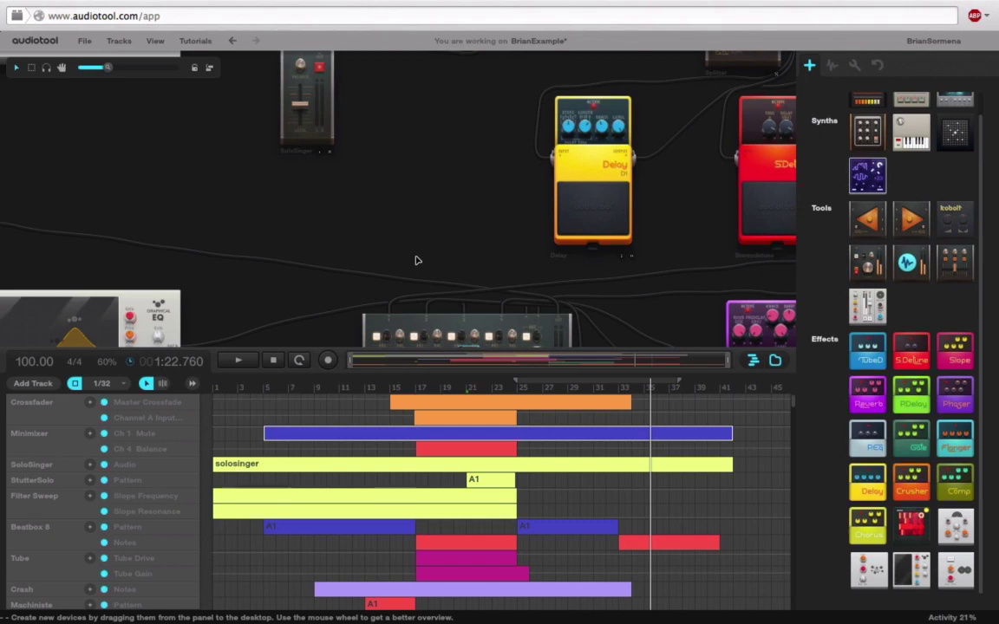
left_click_drag(464, 183, 515, 263)
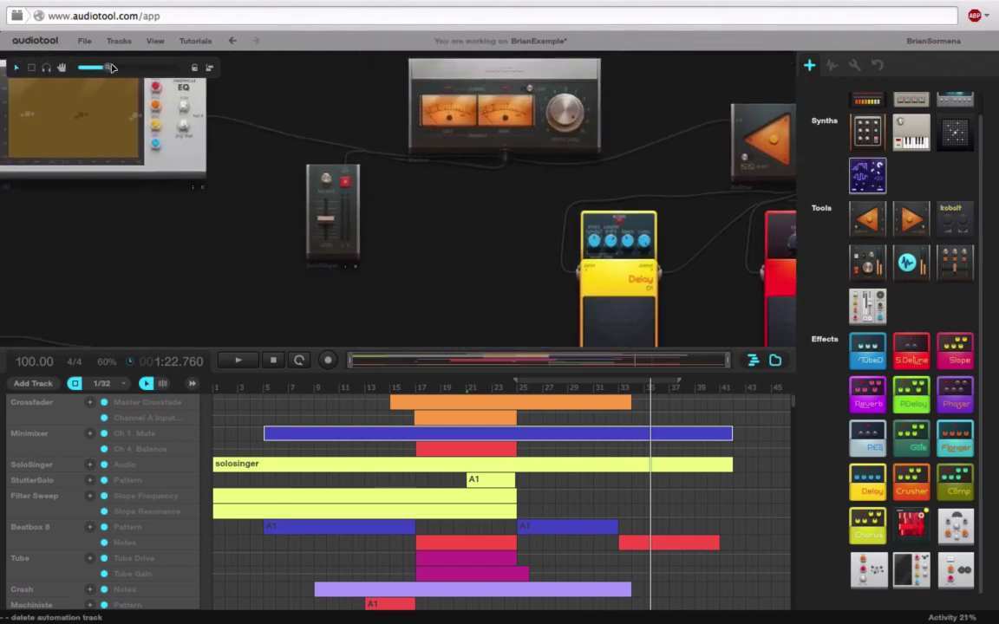
left_click_drag(108, 67, 114, 68)
mouse_move(157, 152)
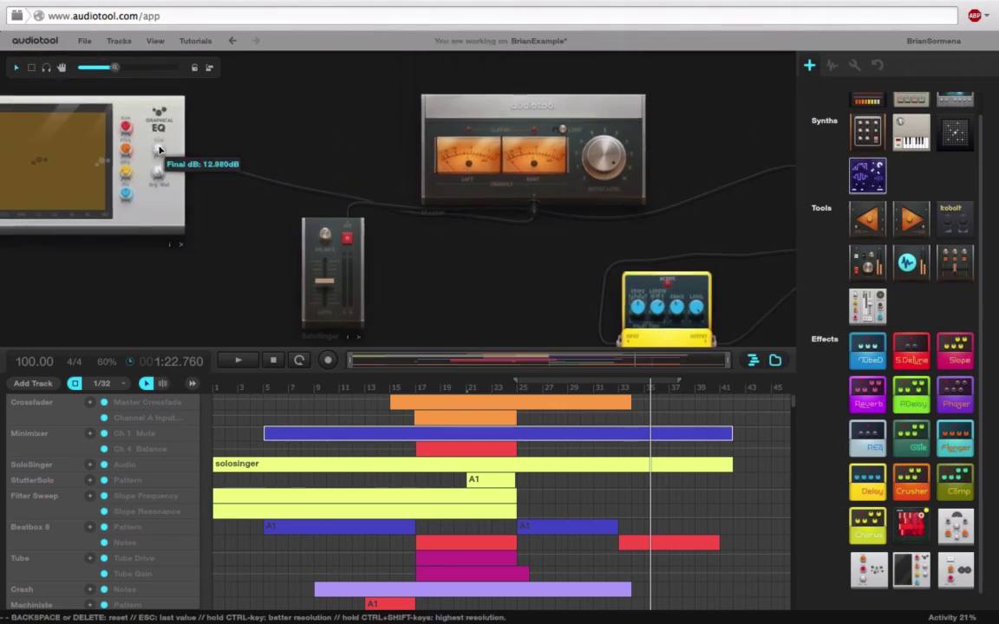
left_click_drag(115, 68, 93, 69)
Hide the device panel to widen the workspace and save the track as a draft.
left_click(786, 158)
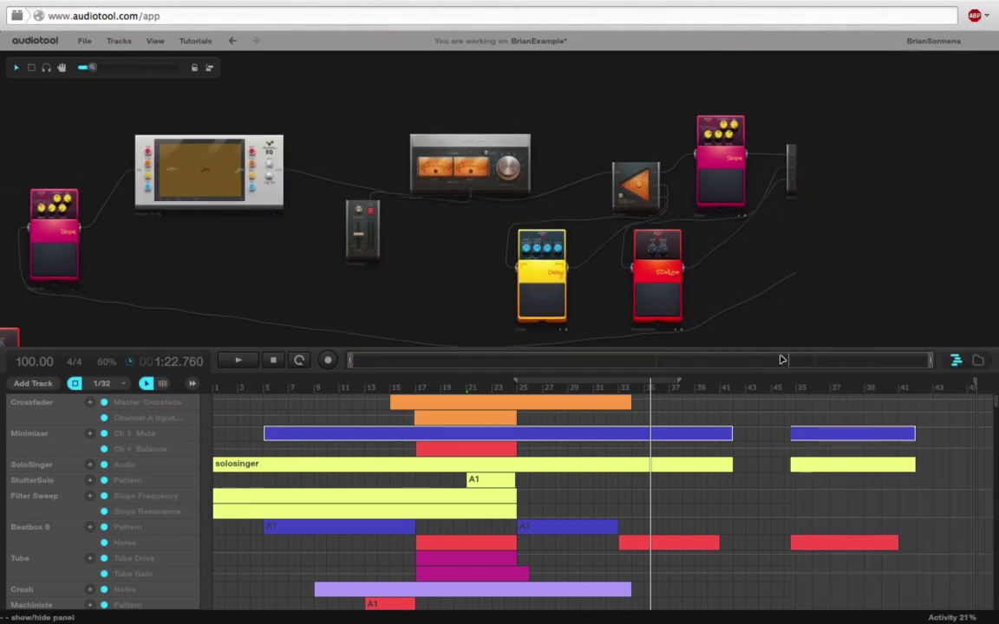
left_click(85, 41)
left_click(107, 74)
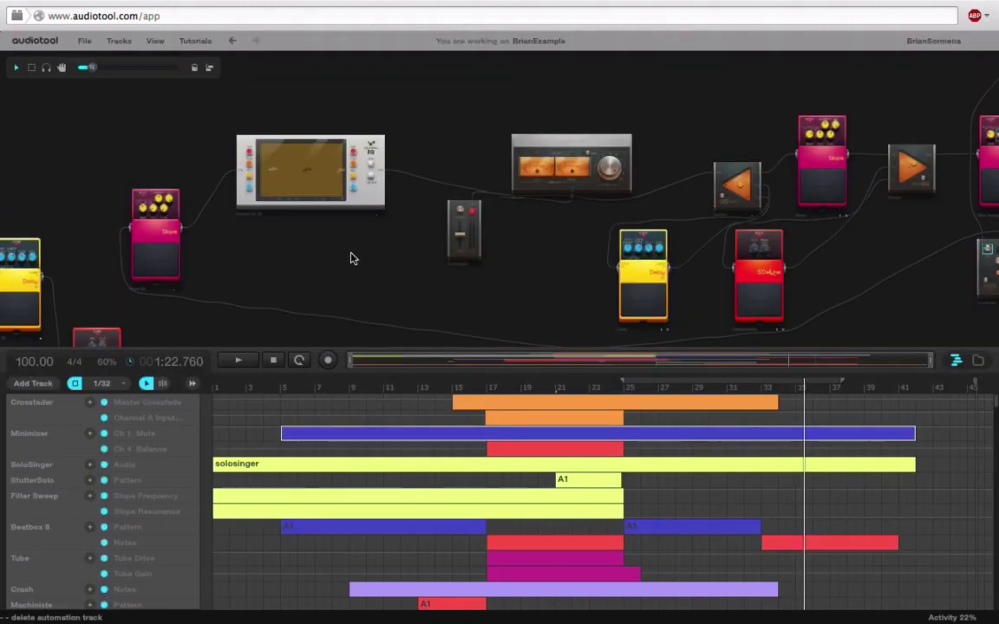
Publish the track to the community under the title BrianExample with the default license and sharing options.
left_click(84, 42)
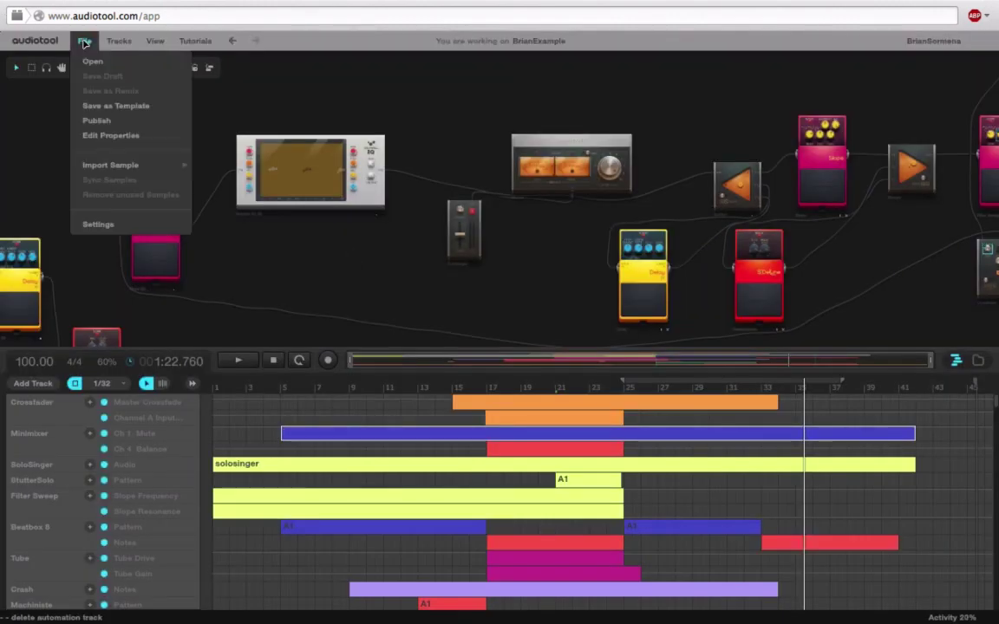
left_click(124, 123)
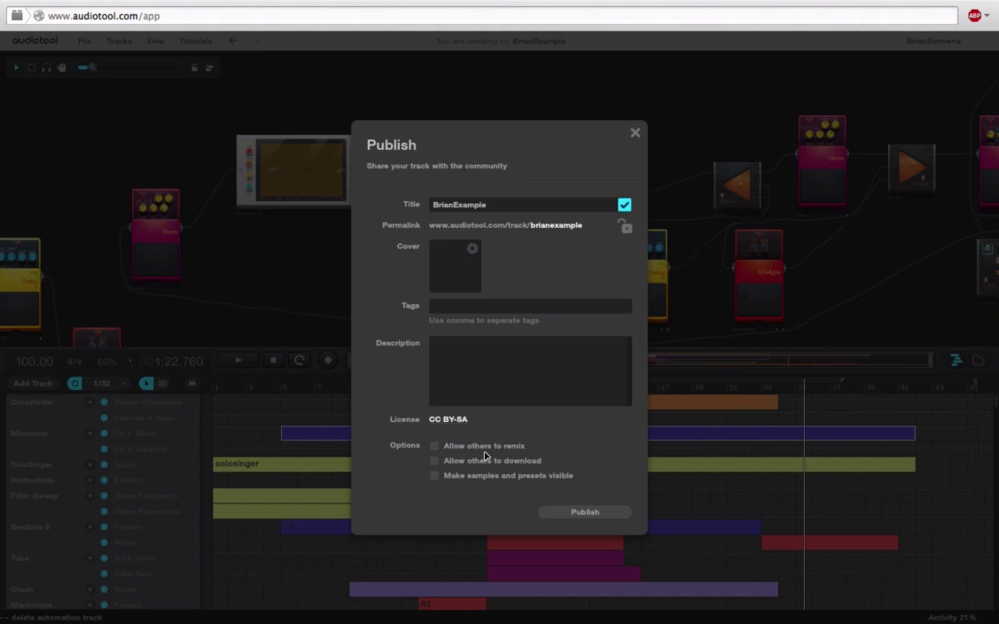
left_click(579, 514)
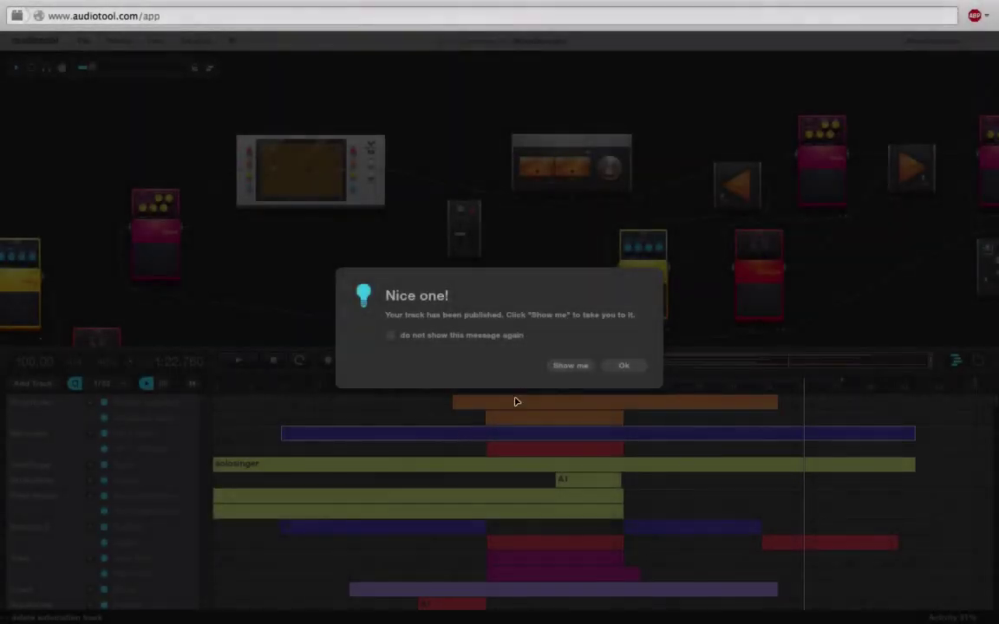
Open the published track's page in the browser and start playing the track.
left_click(568, 367)
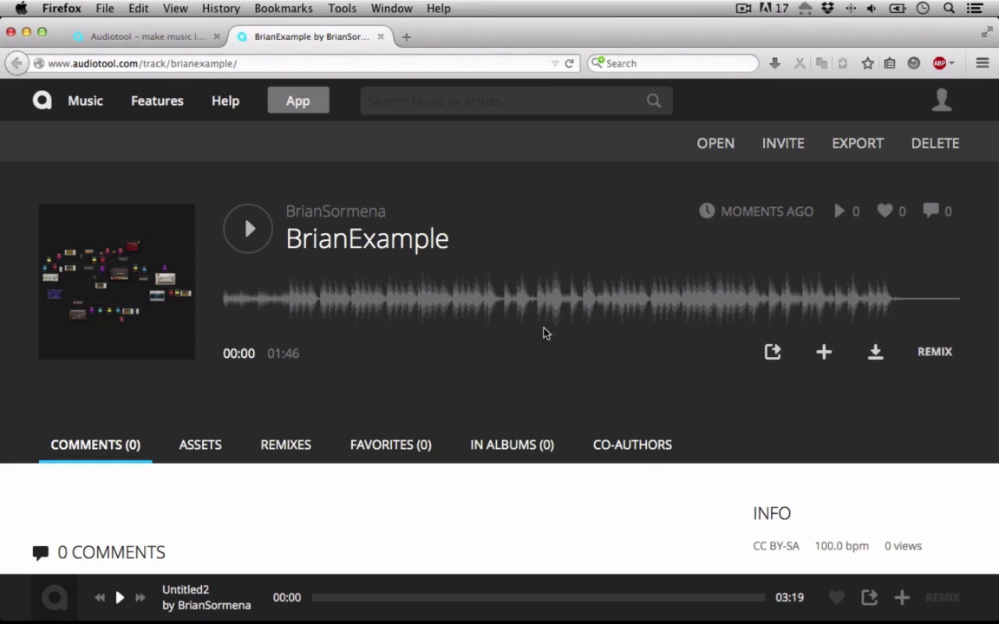
left_click(248, 228)
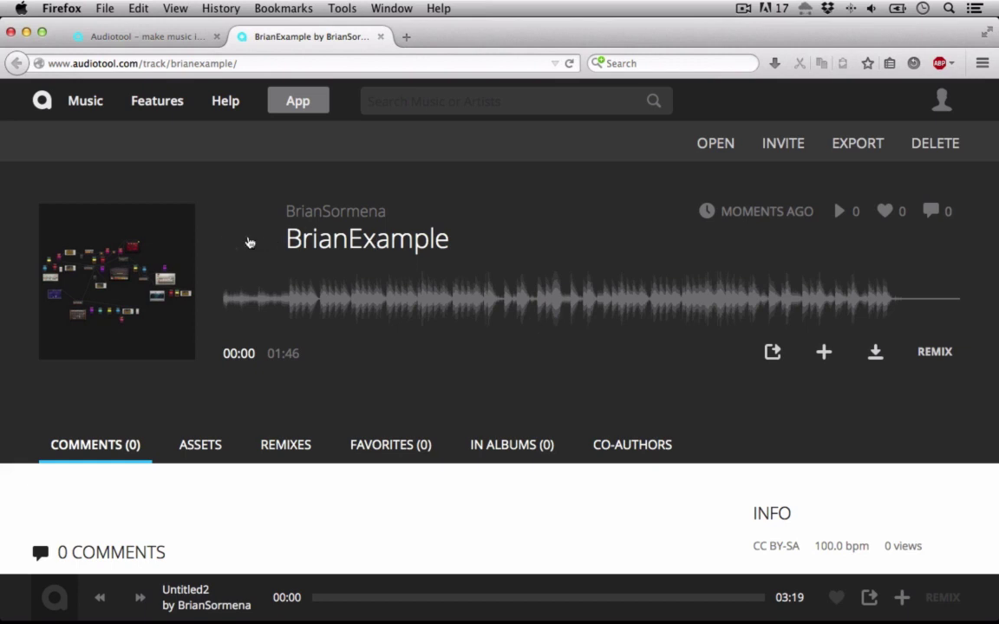